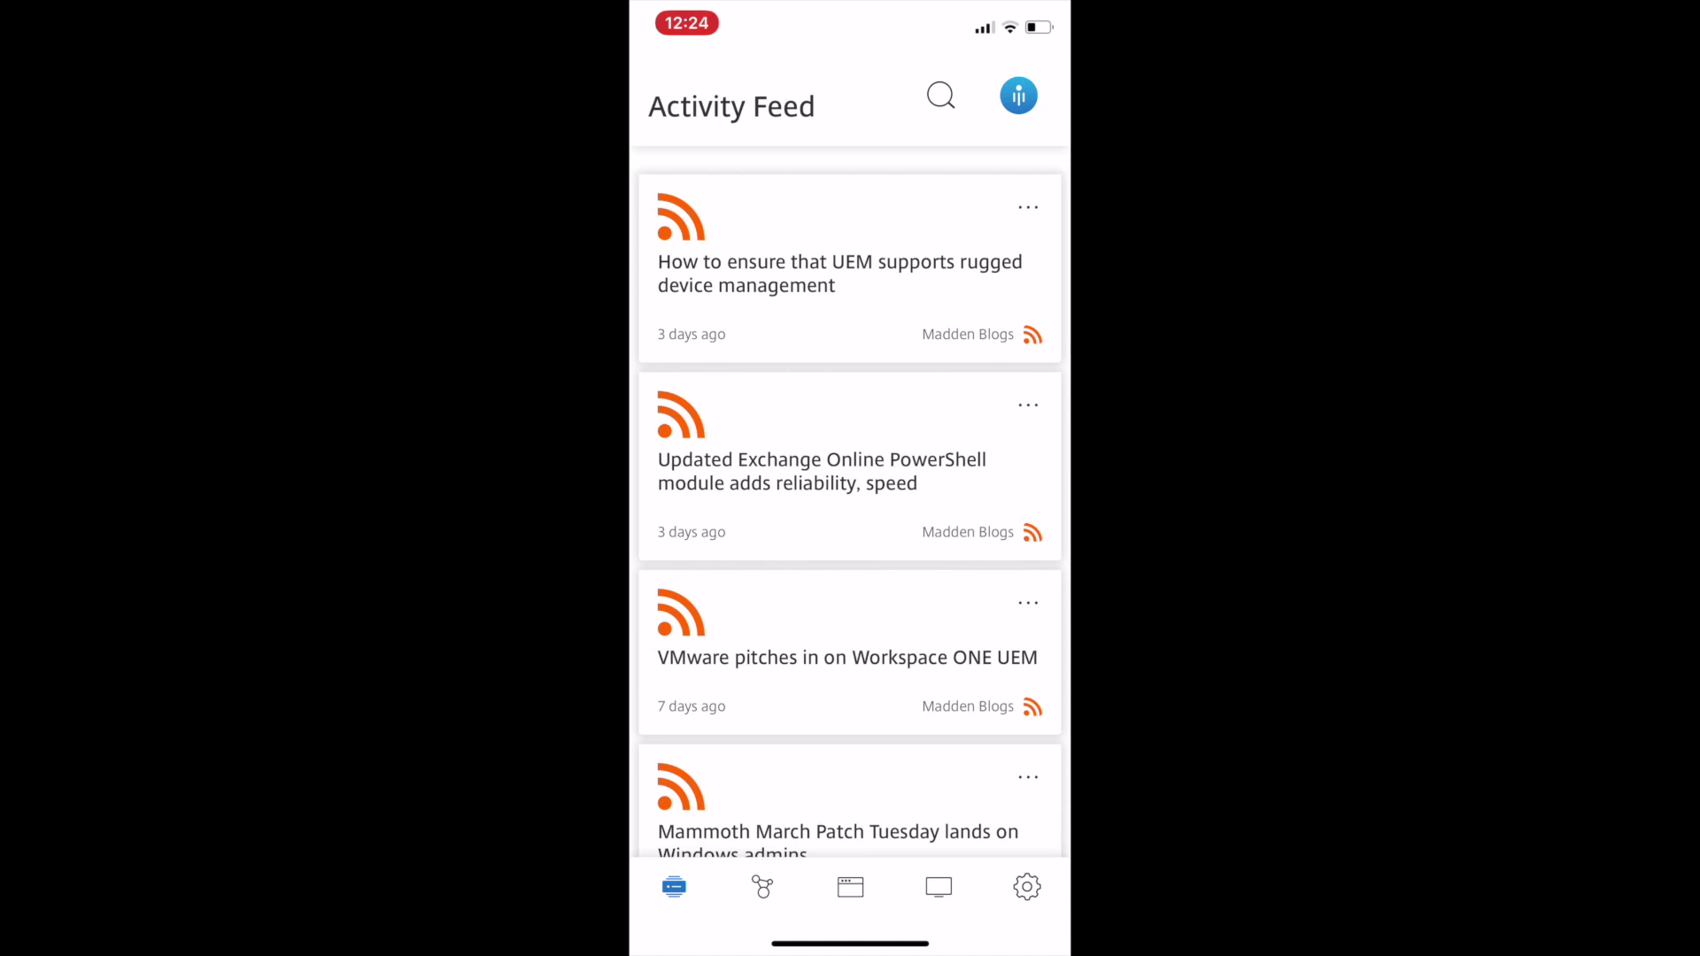
pyautogui.scroll(2, 850, 513)
# - Switch to the Actions tab in the bottom navigation bar
pyautogui.click(762, 887)
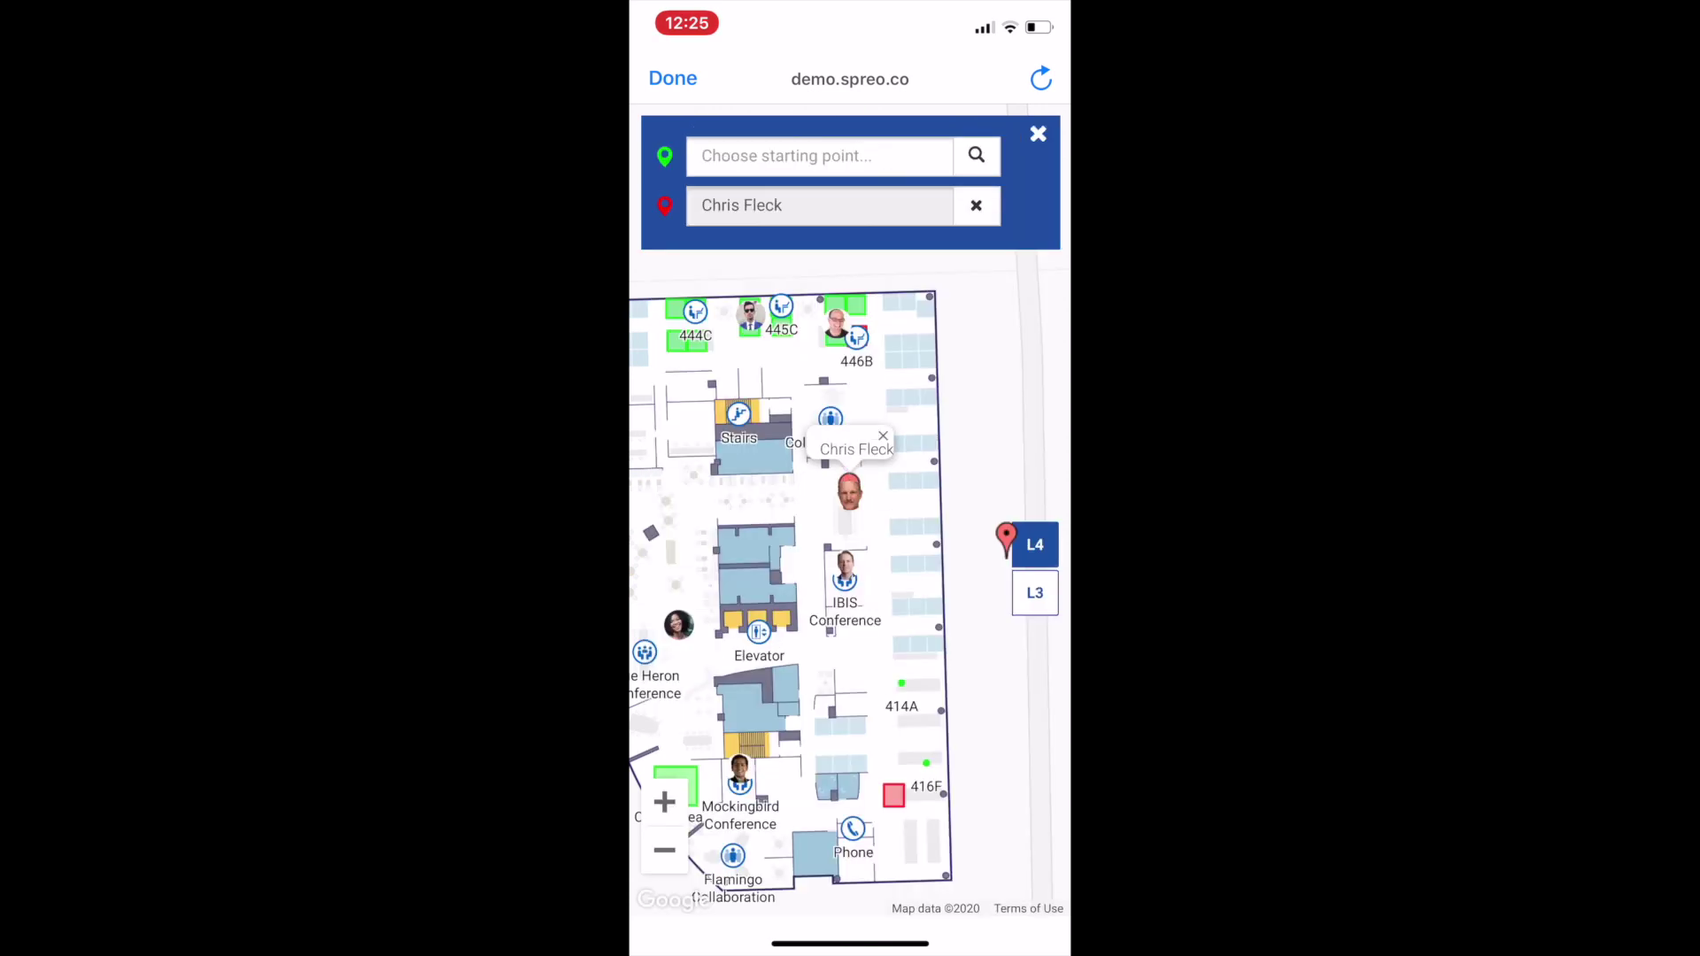
pyautogui.write('Blu')
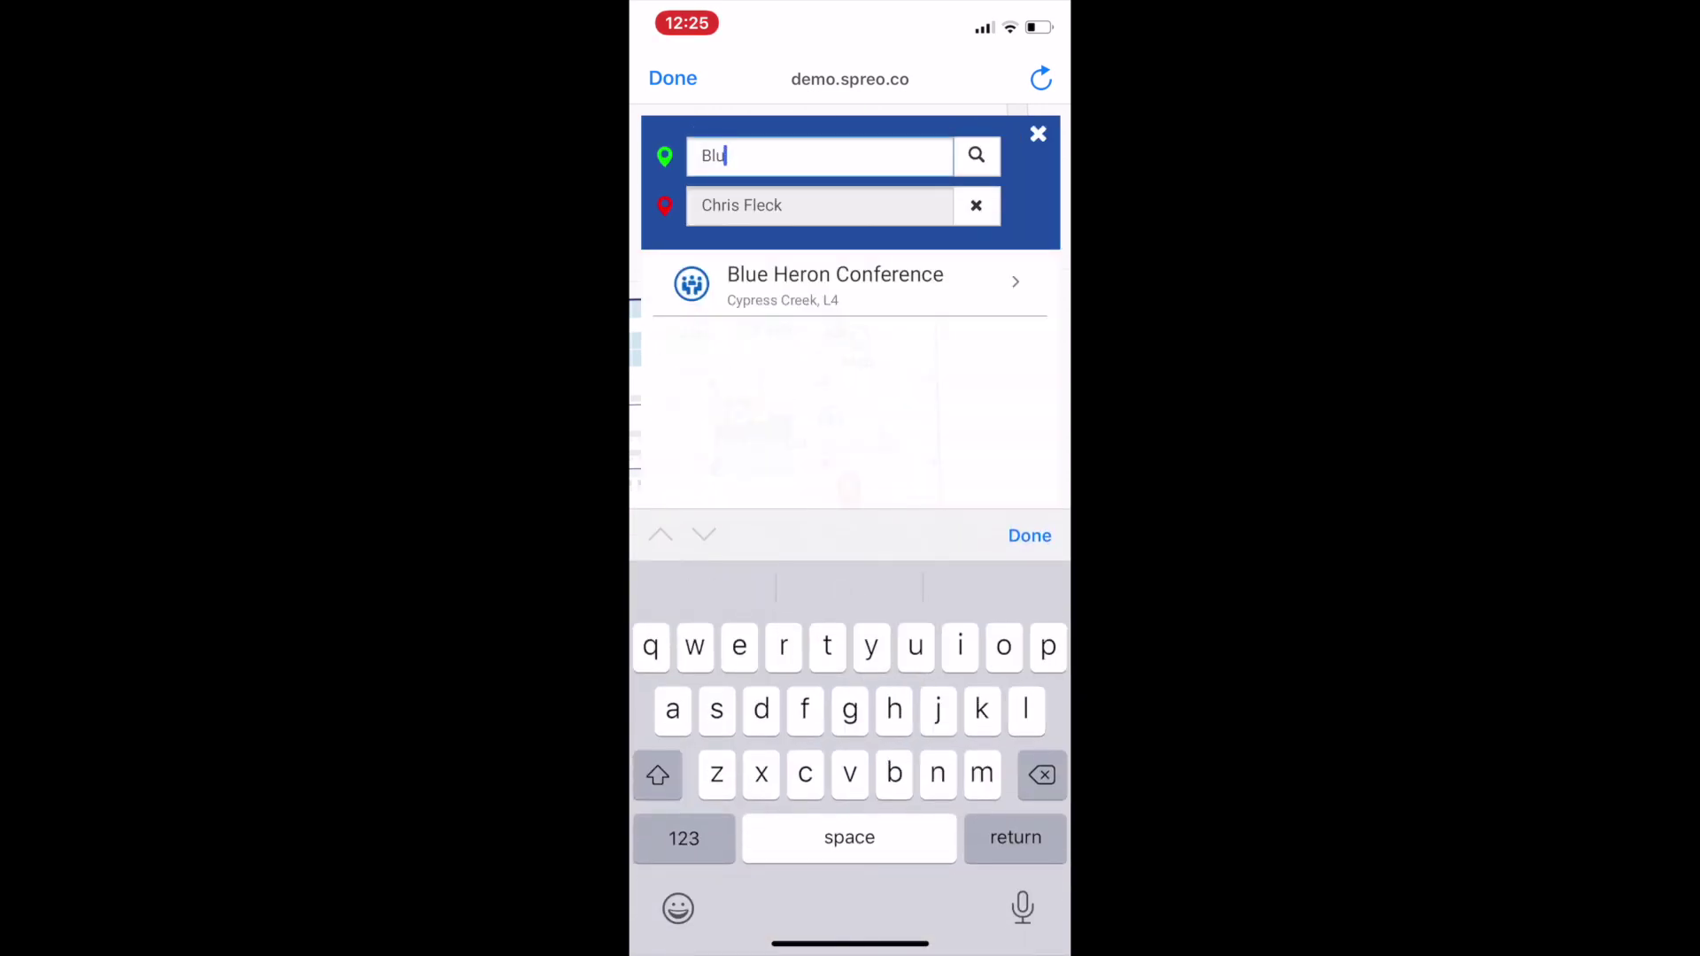
# - Choose Blue Heron Conference as the route's starting point
pyautogui.click(834, 283)
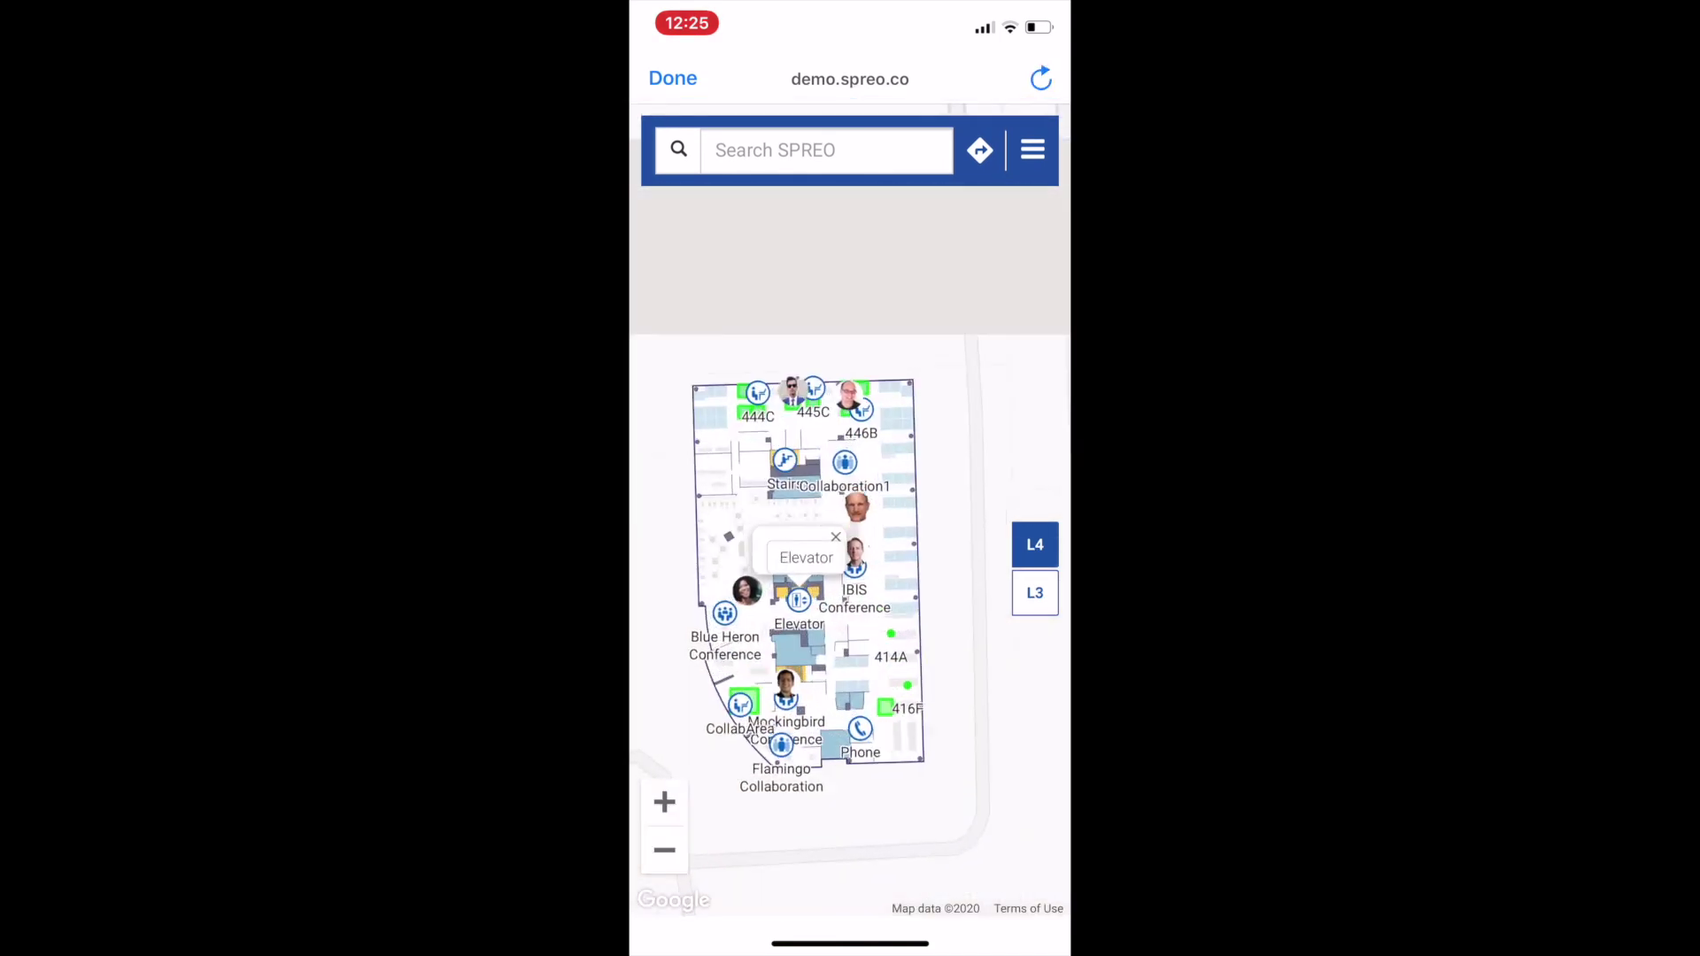
pyautogui.scroll(3, 850, 519)
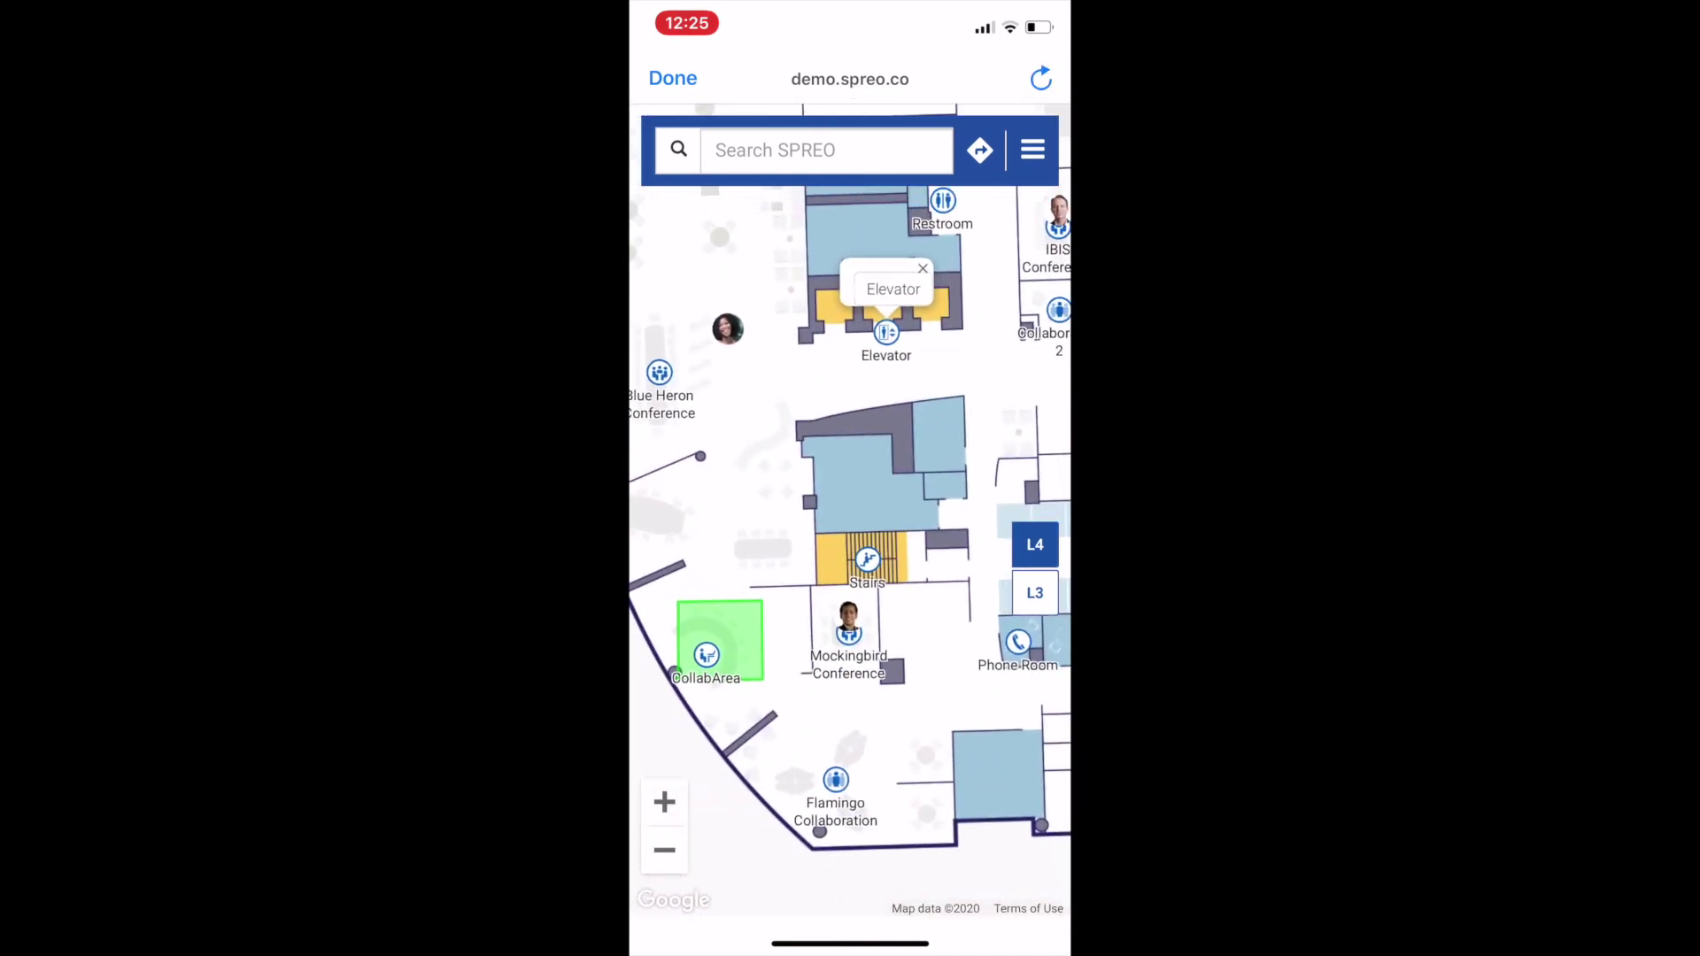
# - Pan the floor map and open the Egret Conference room details
pyautogui.moveTo(930, 531)
pyautogui.mouseDown()
pyautogui.moveTo(797, 532)
pyautogui.moveTo(838, 532)
pyautogui.moveTo(930, 598)
pyautogui.moveTo(744, 483)
pyautogui.mouseUp()
pyautogui.scroll(3, 850, 531)
pyautogui.moveTo(850, 531)
pyautogui.mouseDown()
pyautogui.moveTo(808, 498)
pyautogui.moveTo(823, 591)
pyautogui.mouseUp()
pyautogui.moveTo(824, 400); pyautogui.dragTo(864, 652)
pyautogui.scroll(-5, 851, 531)
pyautogui.scroll(3, 850, 533)
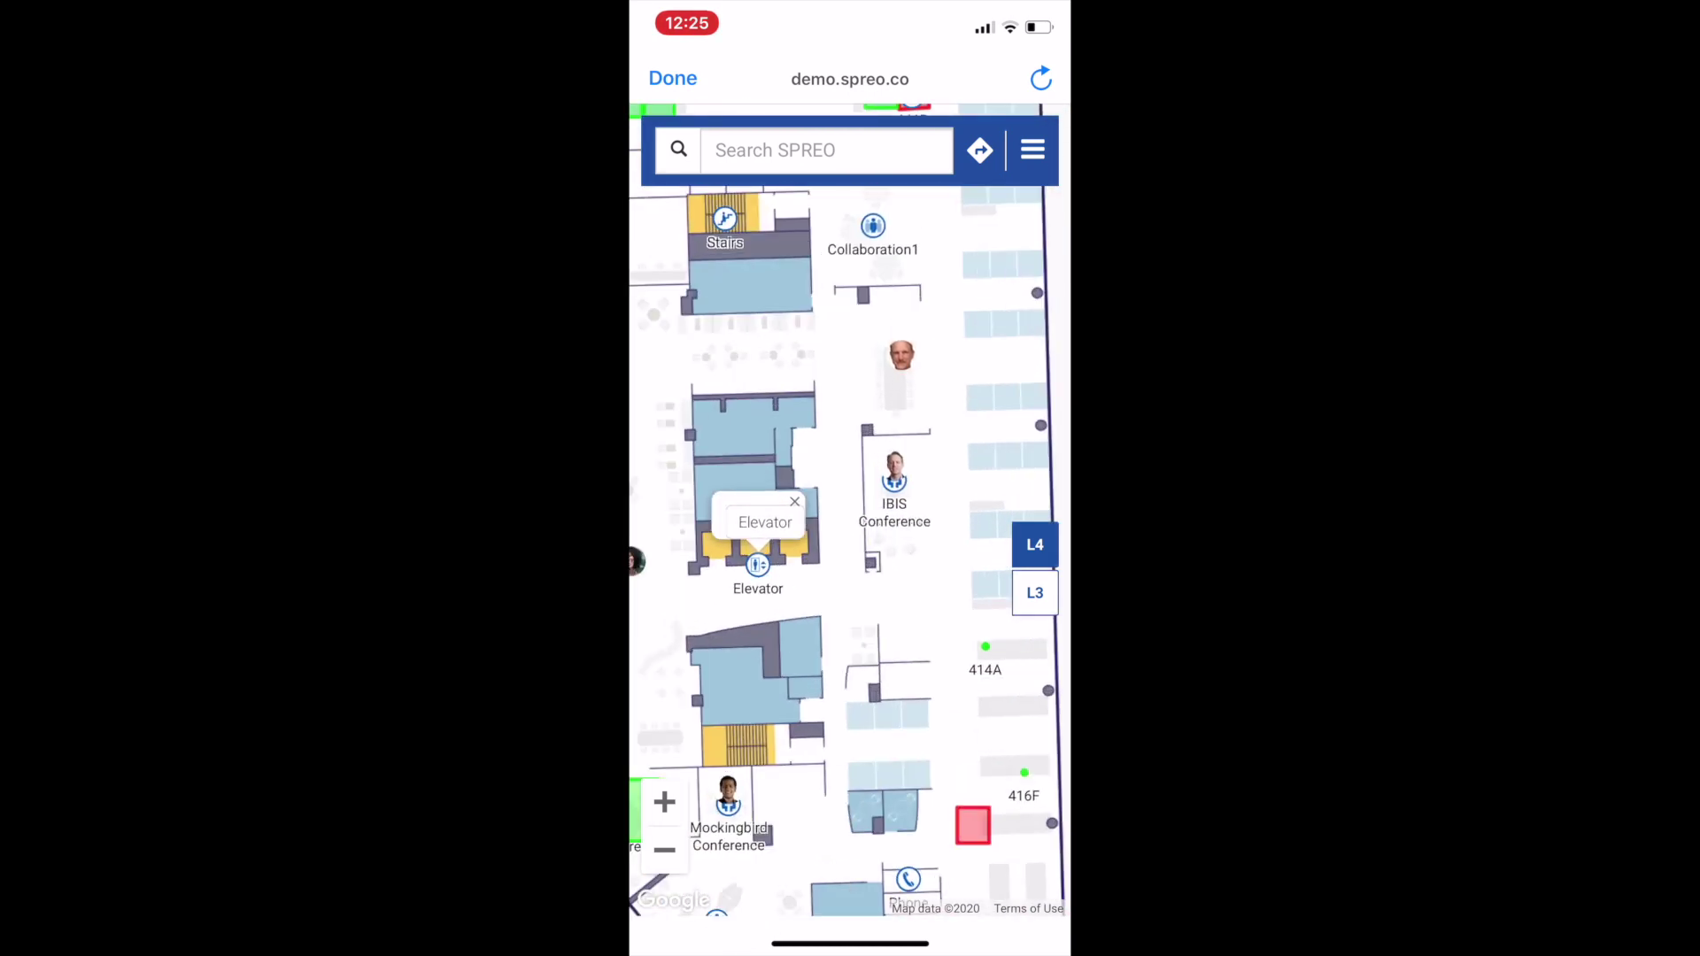
pyautogui.scroll(3, 851, 532)
pyautogui.click(857, 268)
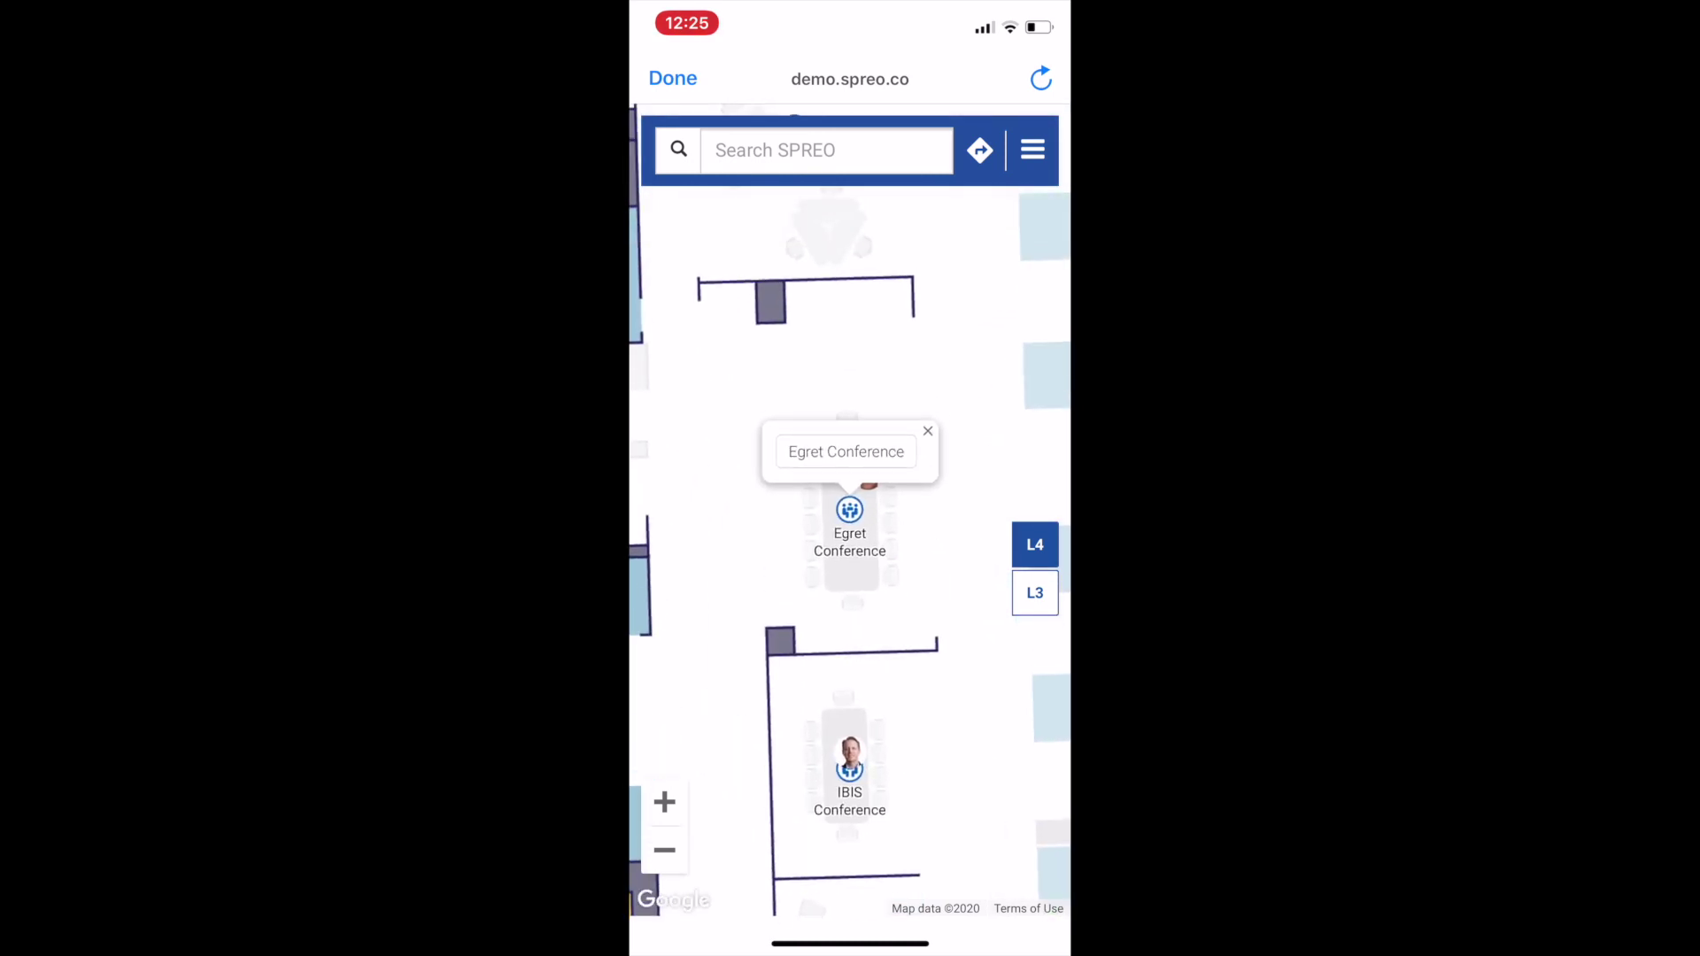
pyautogui.click(846, 452)
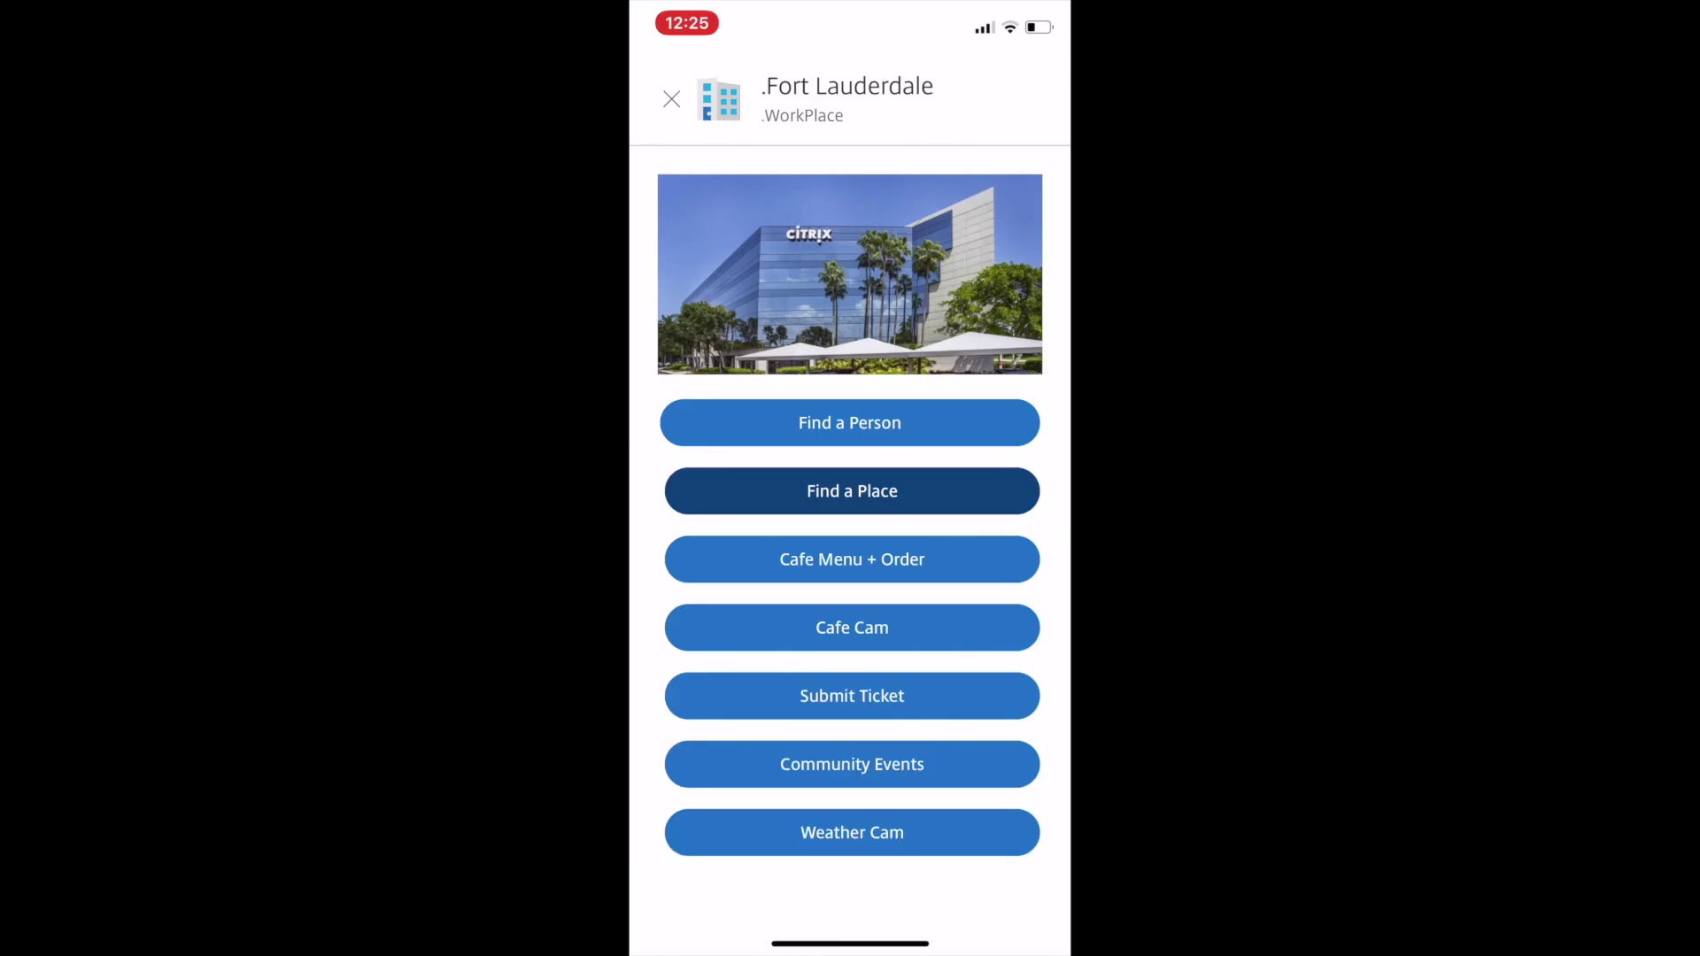
pyautogui.click(852, 560)
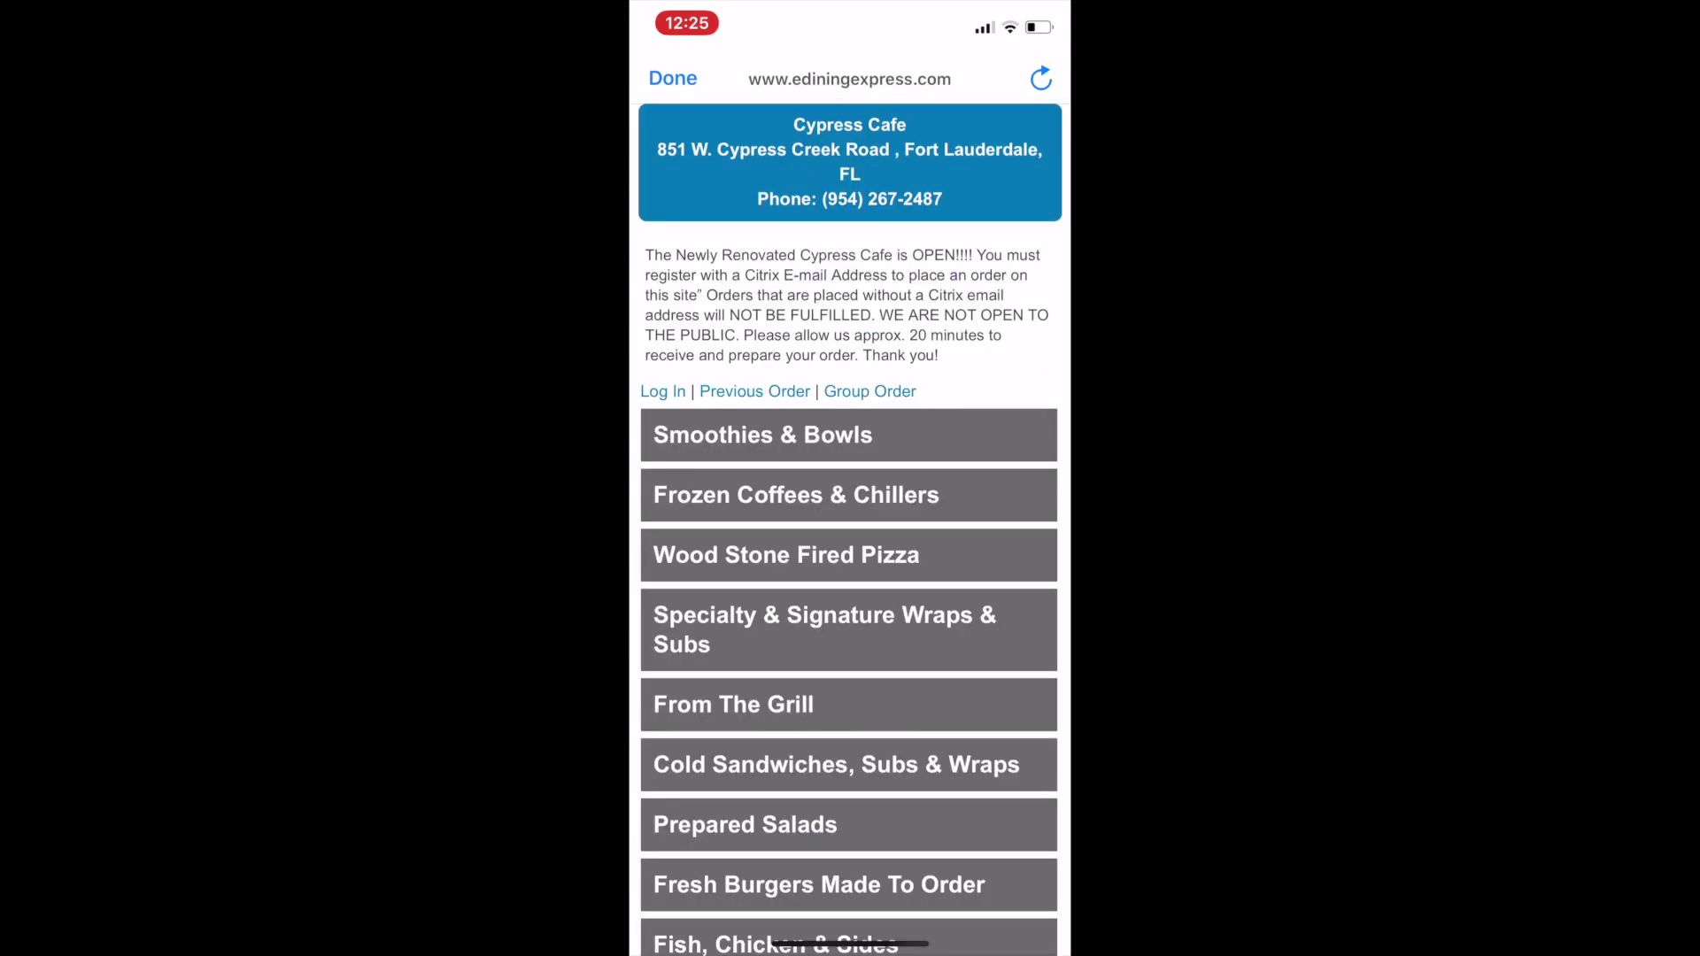
pyautogui.scroll(-5, 850, 531)
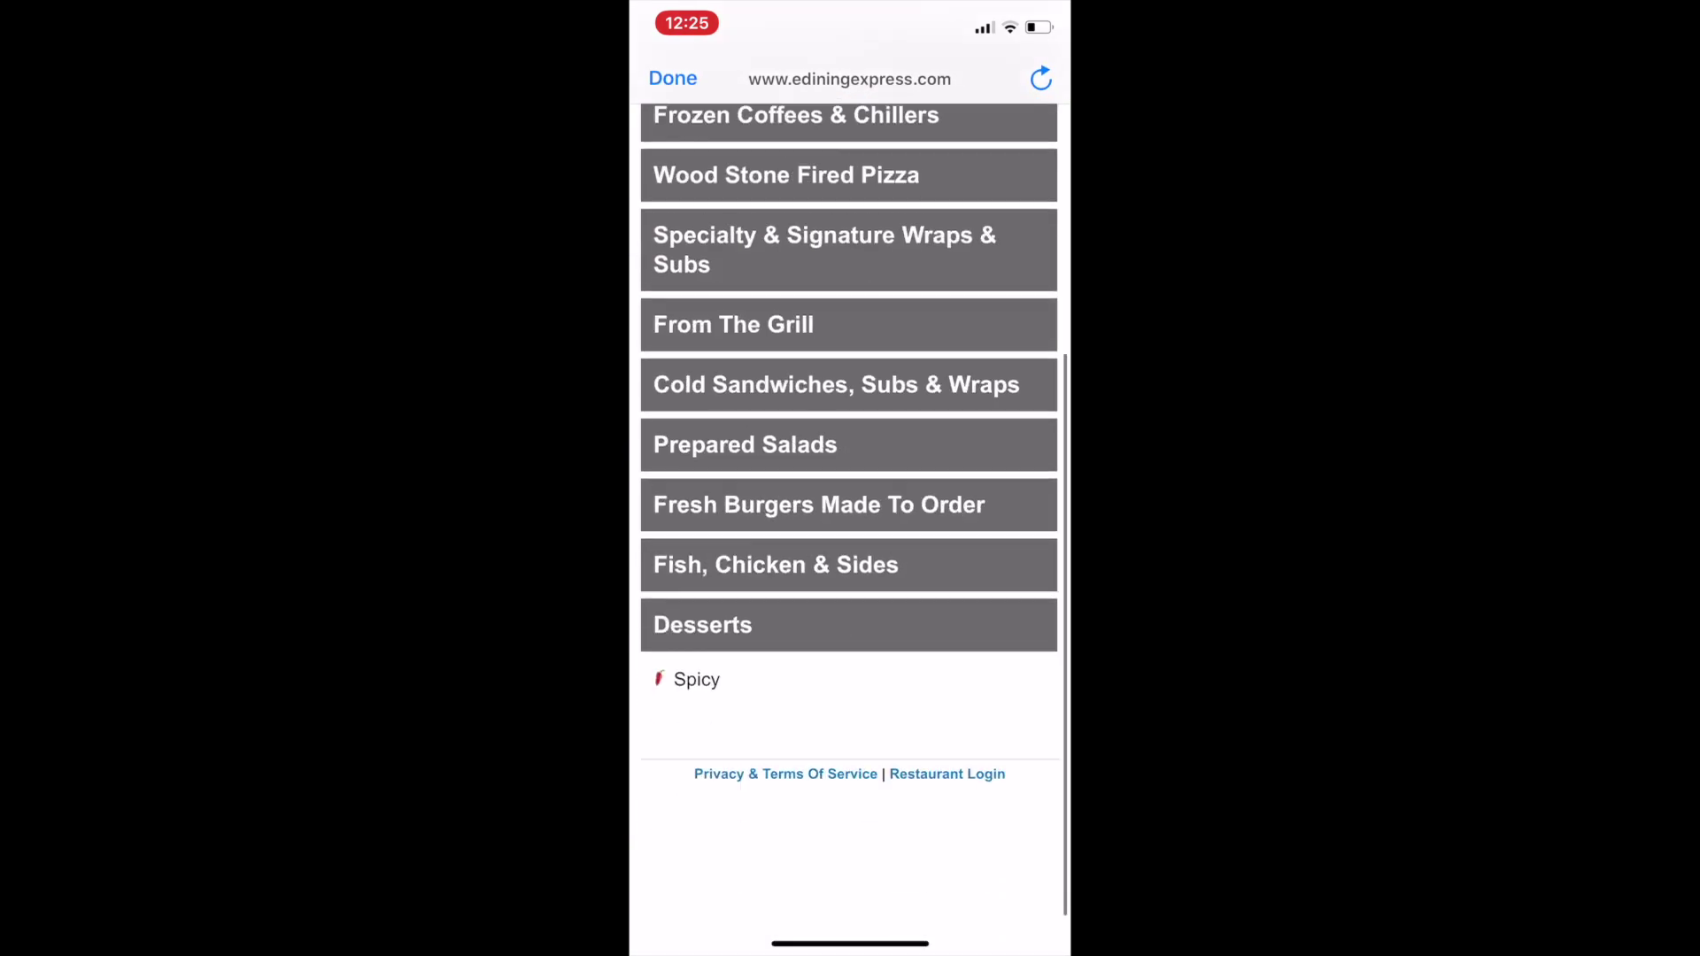
pyautogui.scroll(5, 850, 532)
pyautogui.click(764, 436)
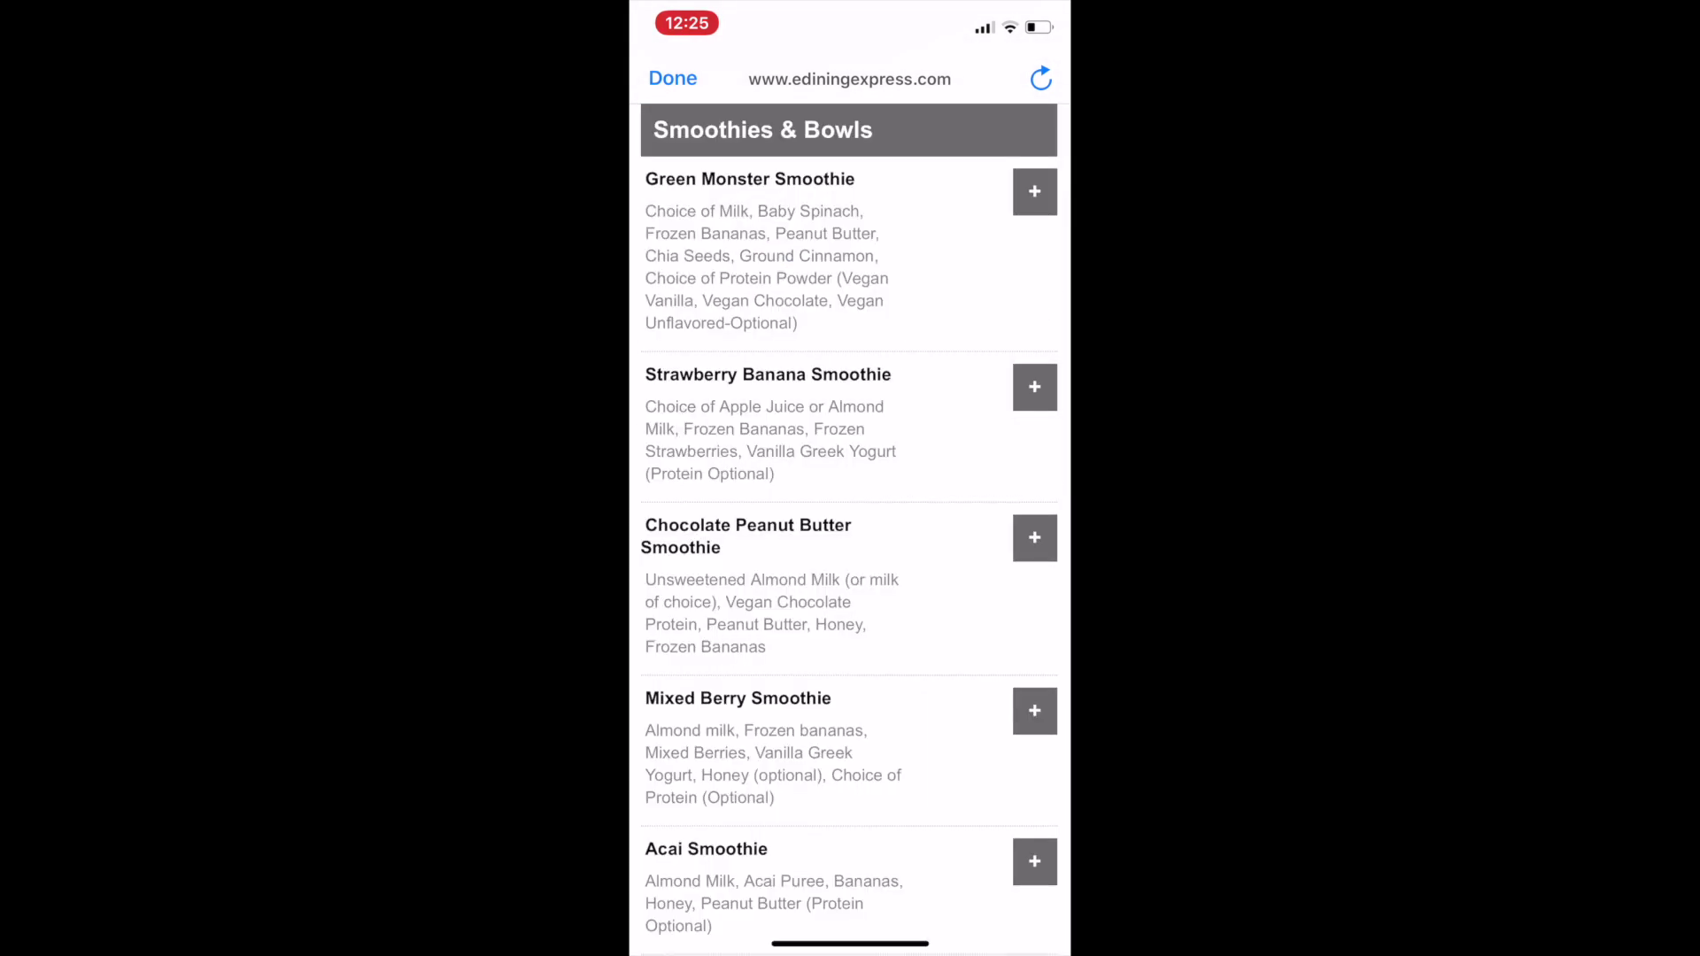
pyautogui.scroll(-3, 850, 533)
pyautogui.scroll(5, 851, 532)
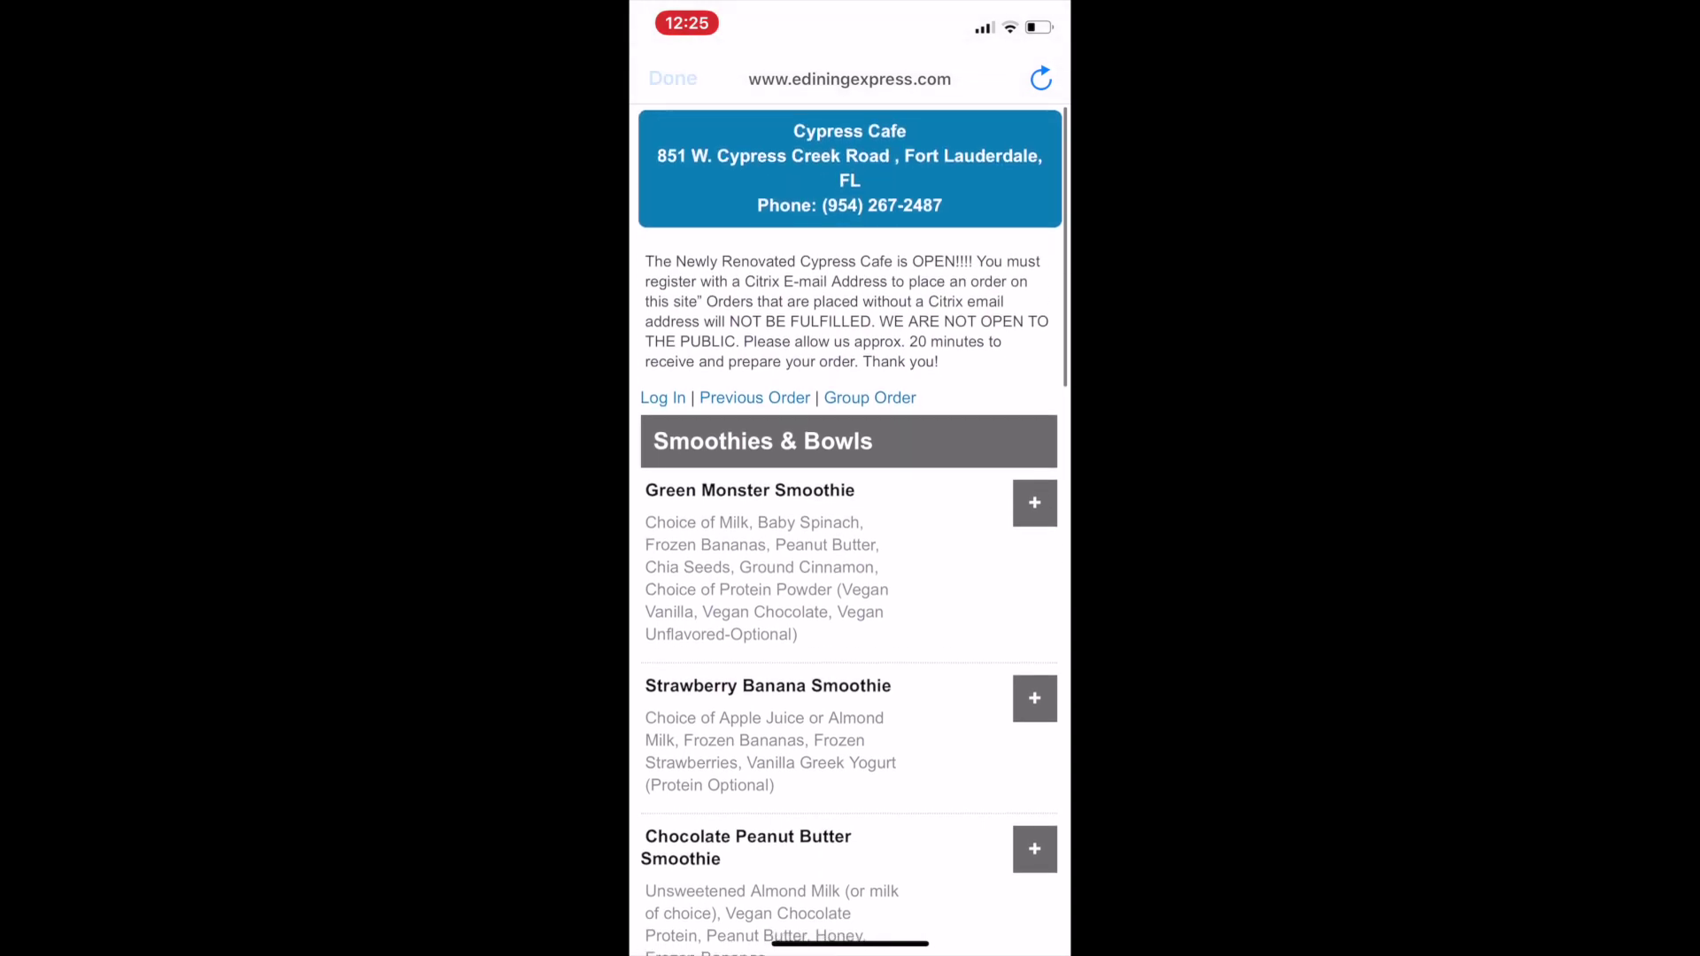
pyautogui.click(672, 79)
pyautogui.click(851, 628)
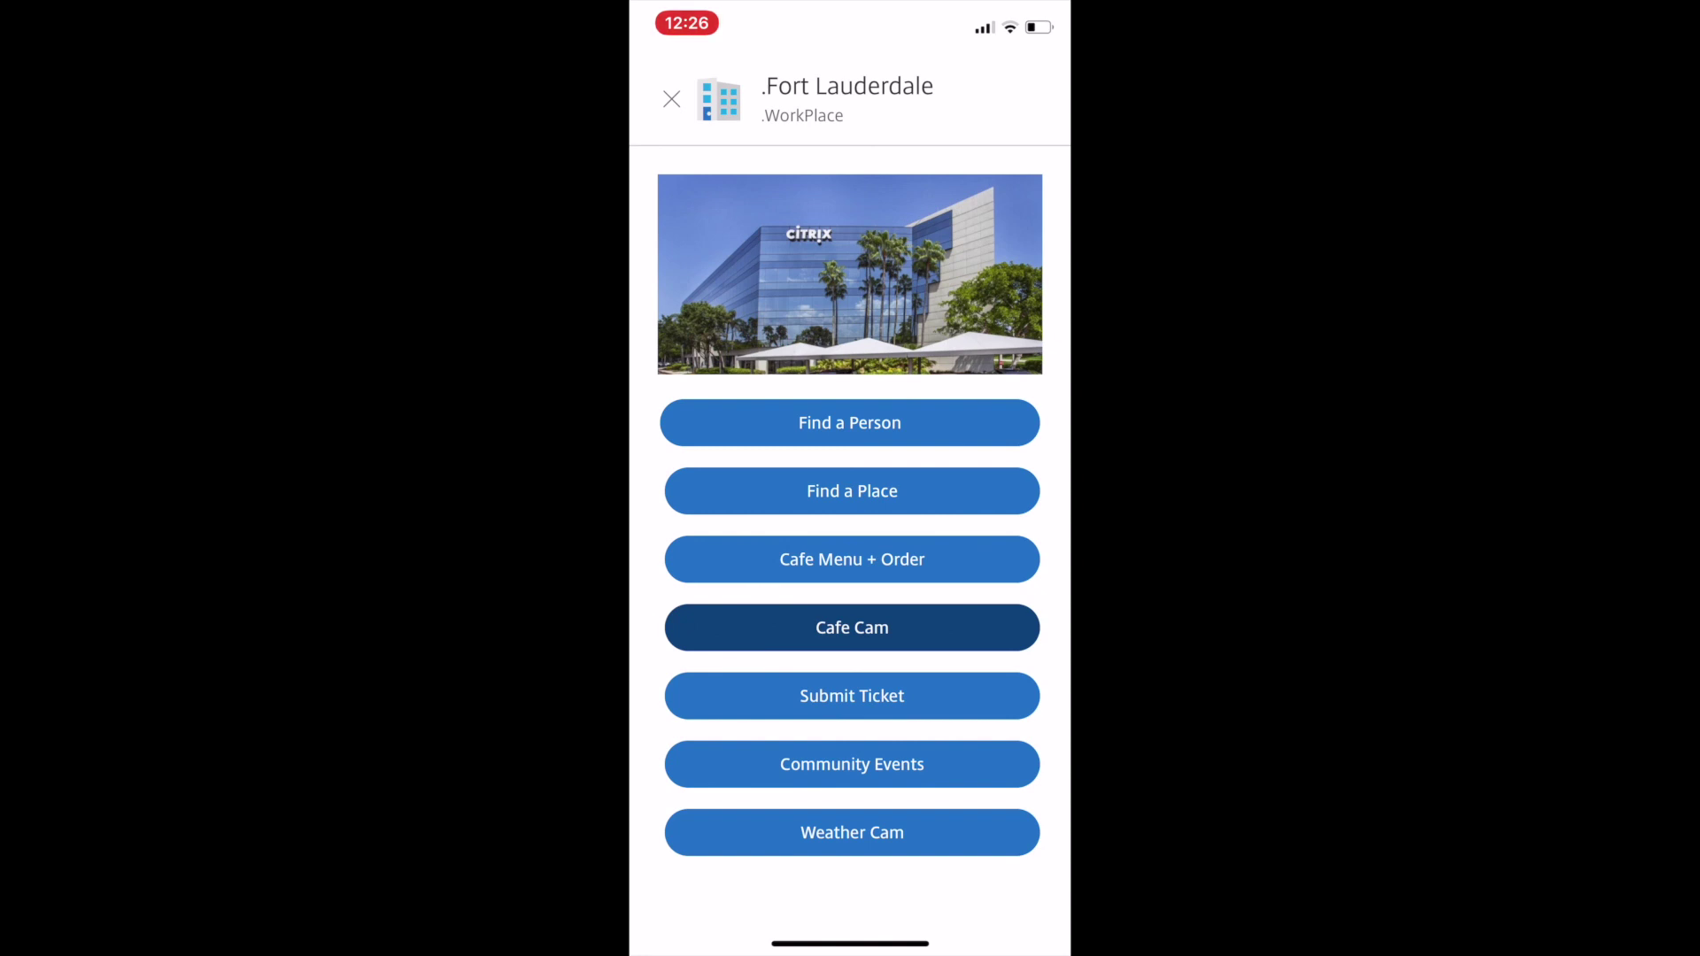
# - File a Security incident ticket with impact 3, urgency 2 and a short description
pyautogui.click(852, 696)
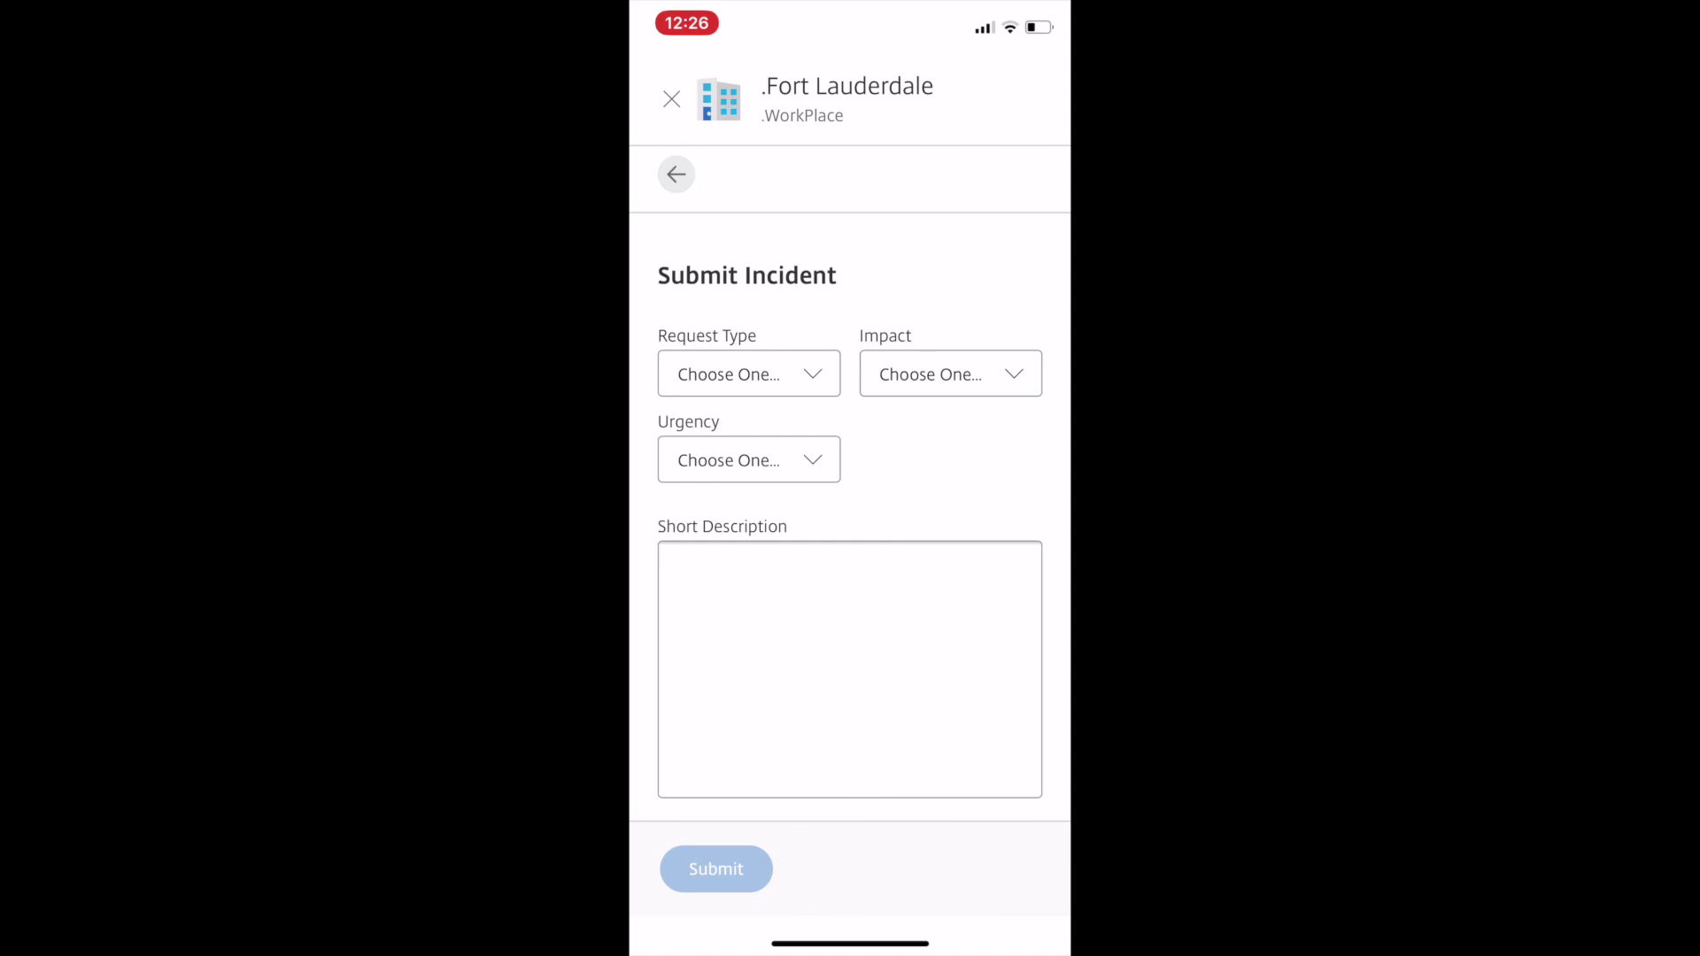
pyautogui.click(749, 374)
pyautogui.scroll(-3, 854, 835)
pyautogui.scroll(-2, 855, 835)
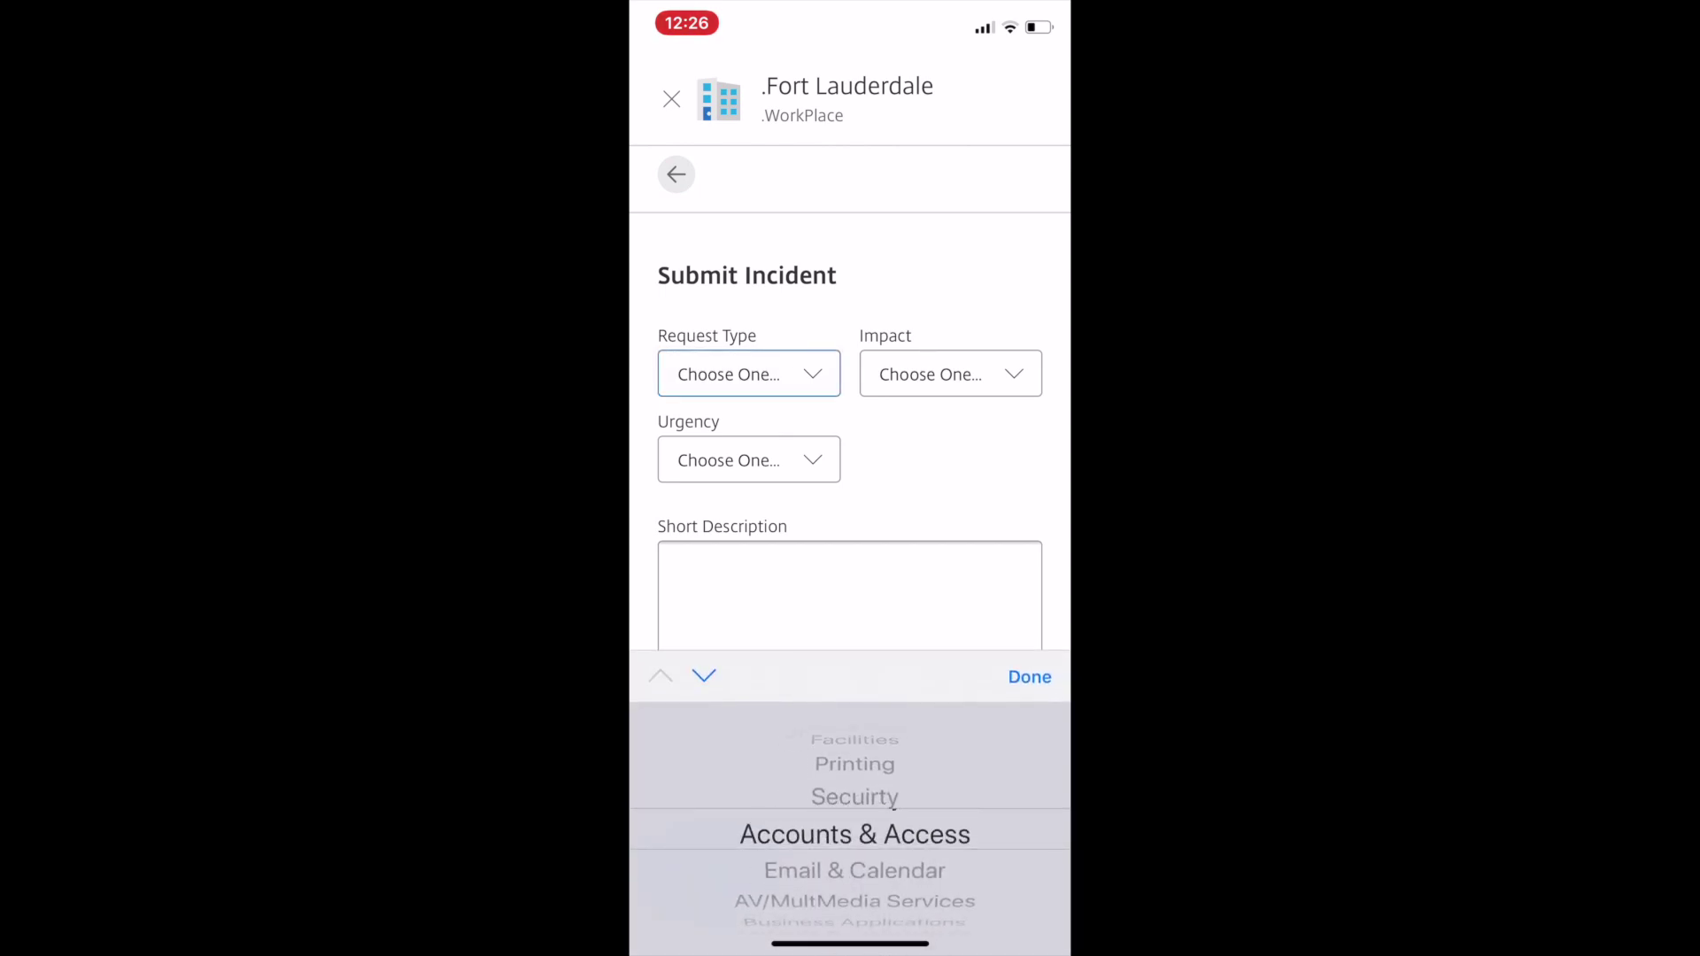
pyautogui.scroll(1, 854, 831)
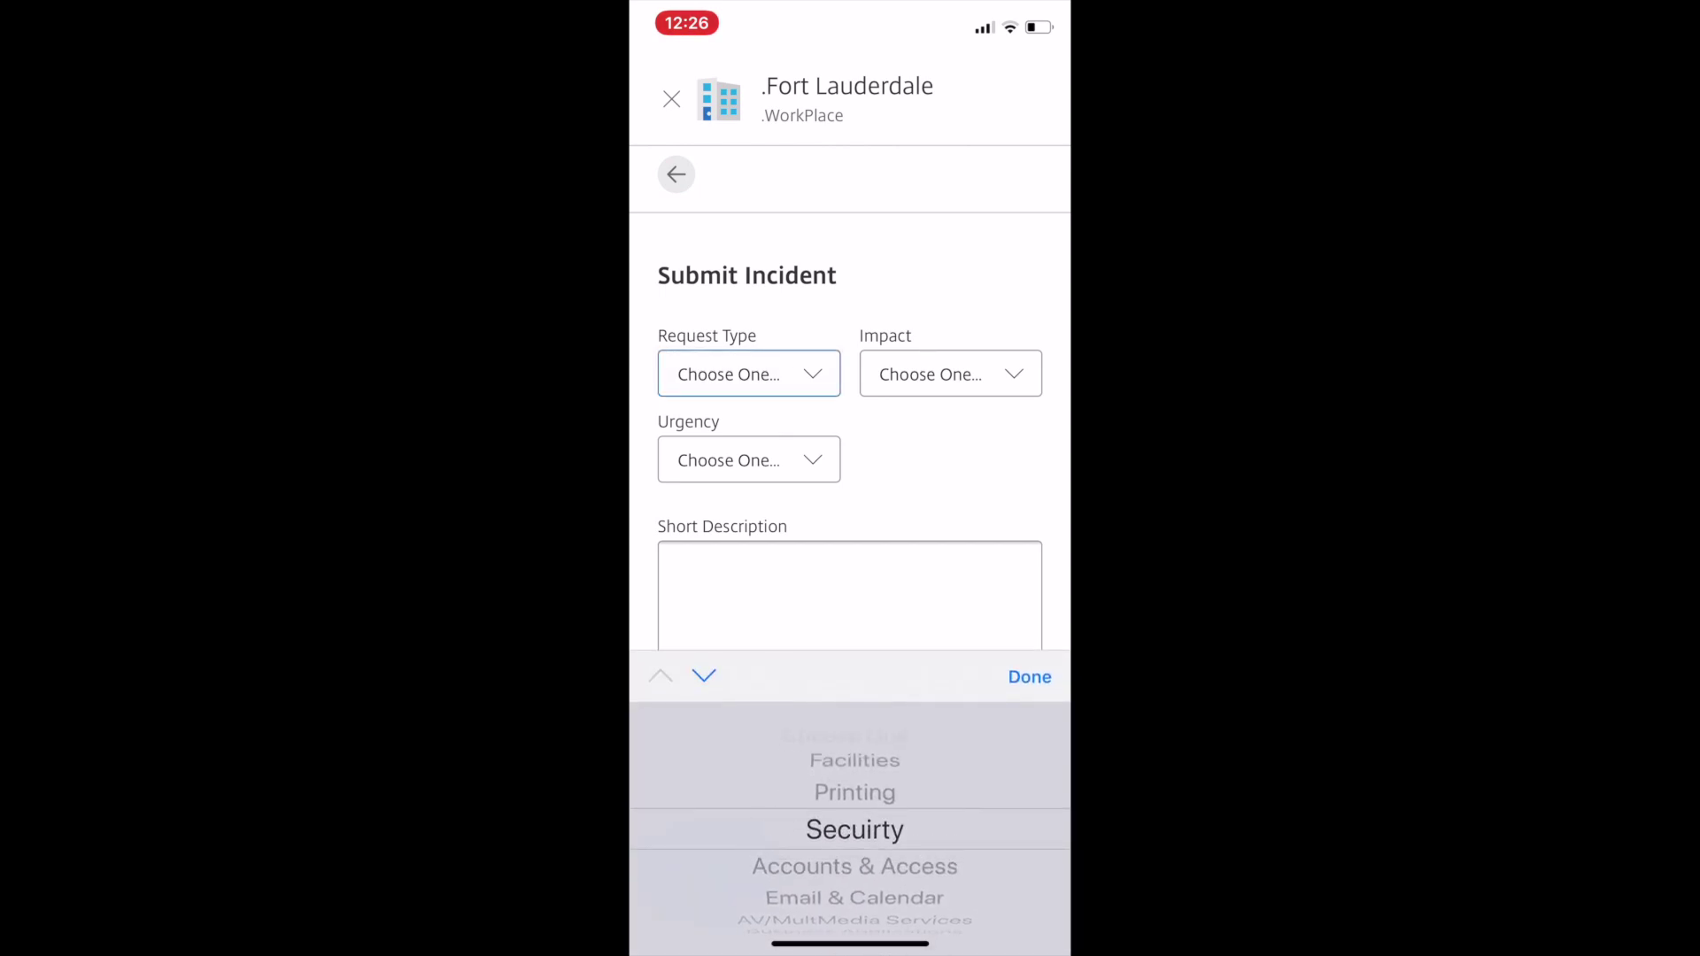
pyautogui.click(1029, 676)
pyautogui.click(950, 374)
pyautogui.scroll(-3, 855, 829)
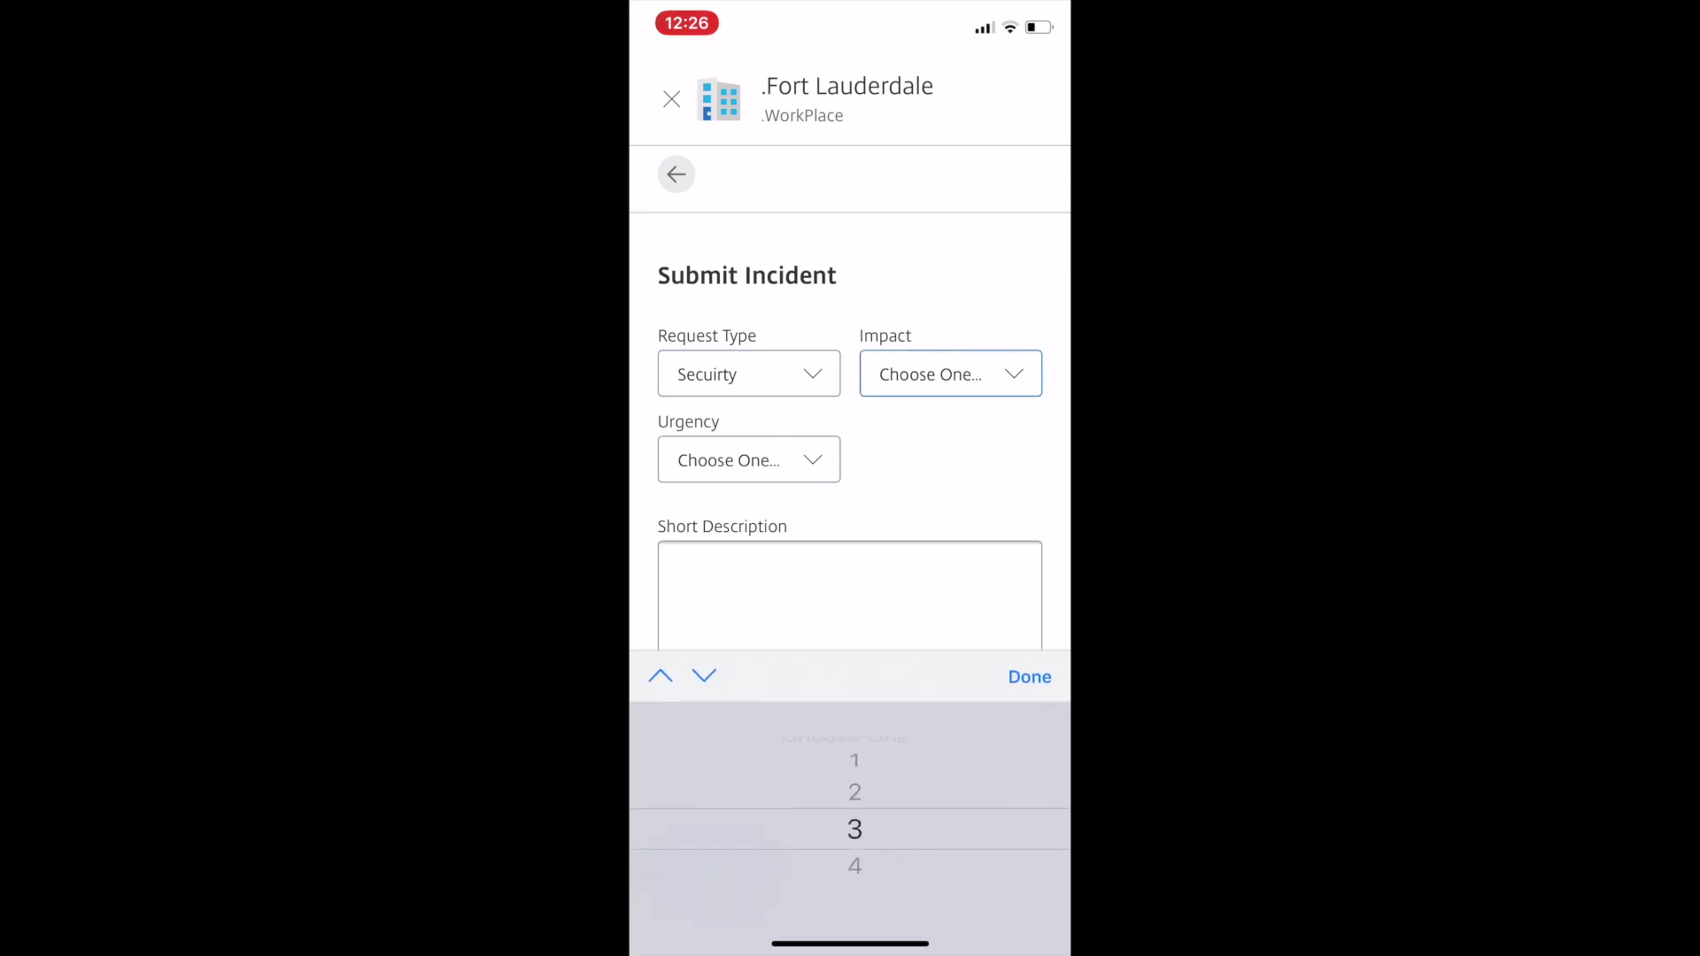
pyautogui.click(1029, 676)
pyautogui.click(748, 460)
pyautogui.scroll(-2, 854, 830)
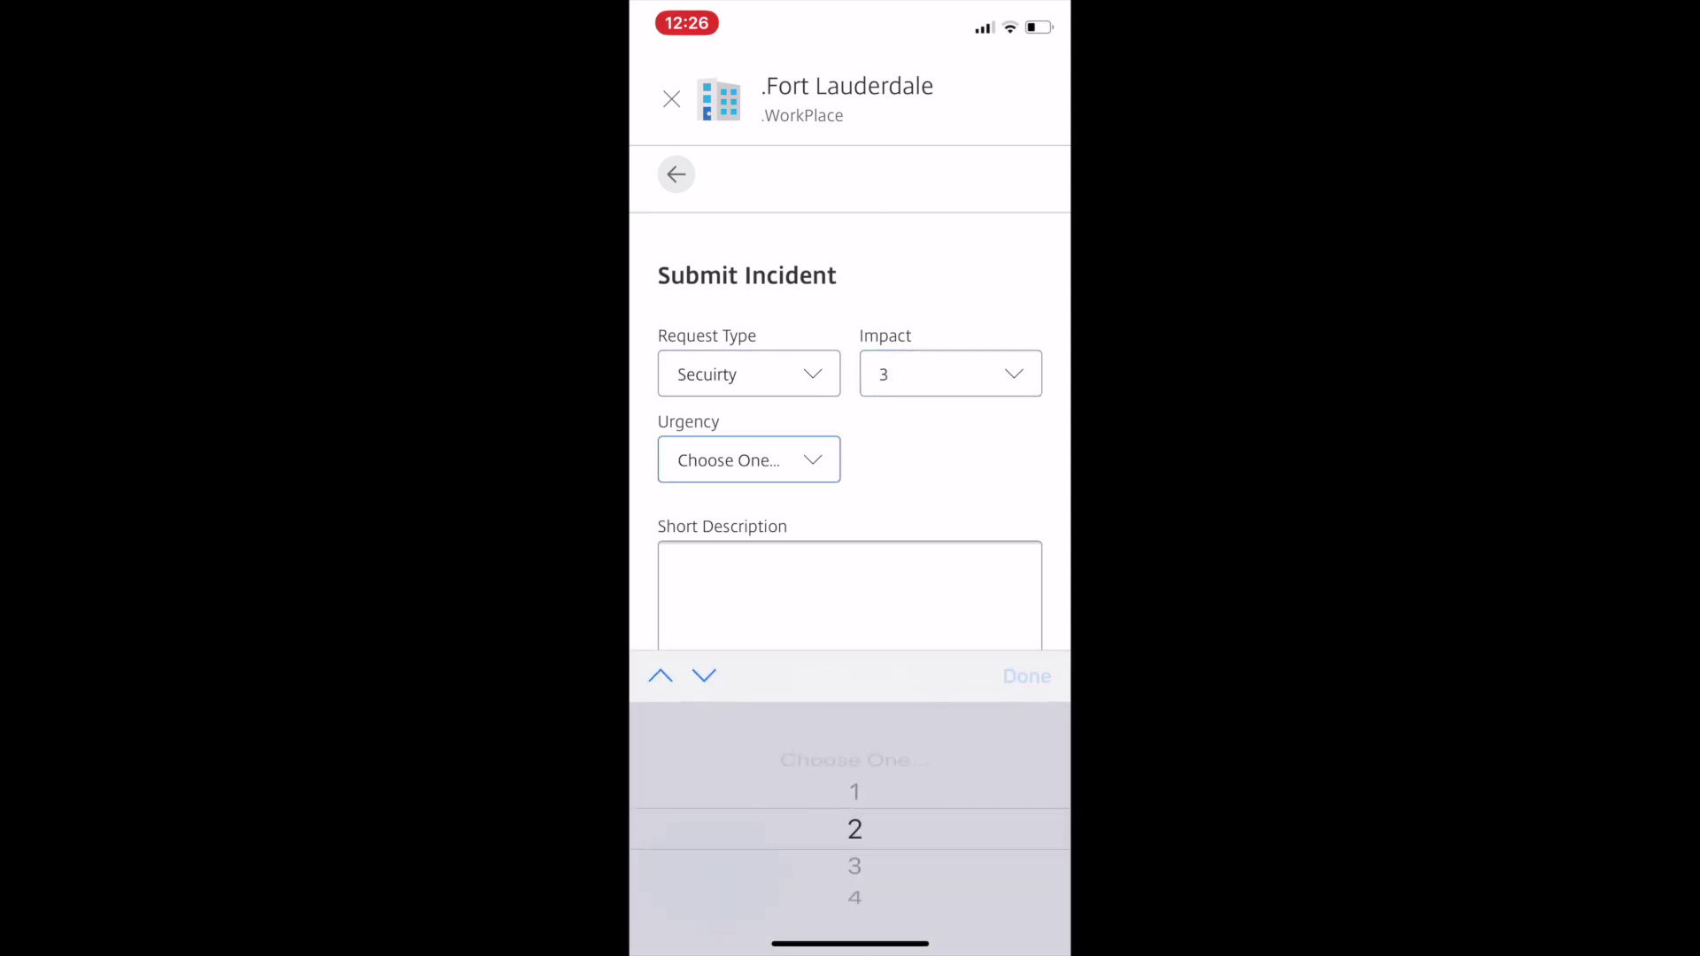
pyautogui.click(1028, 676)
pyautogui.click(850, 592)
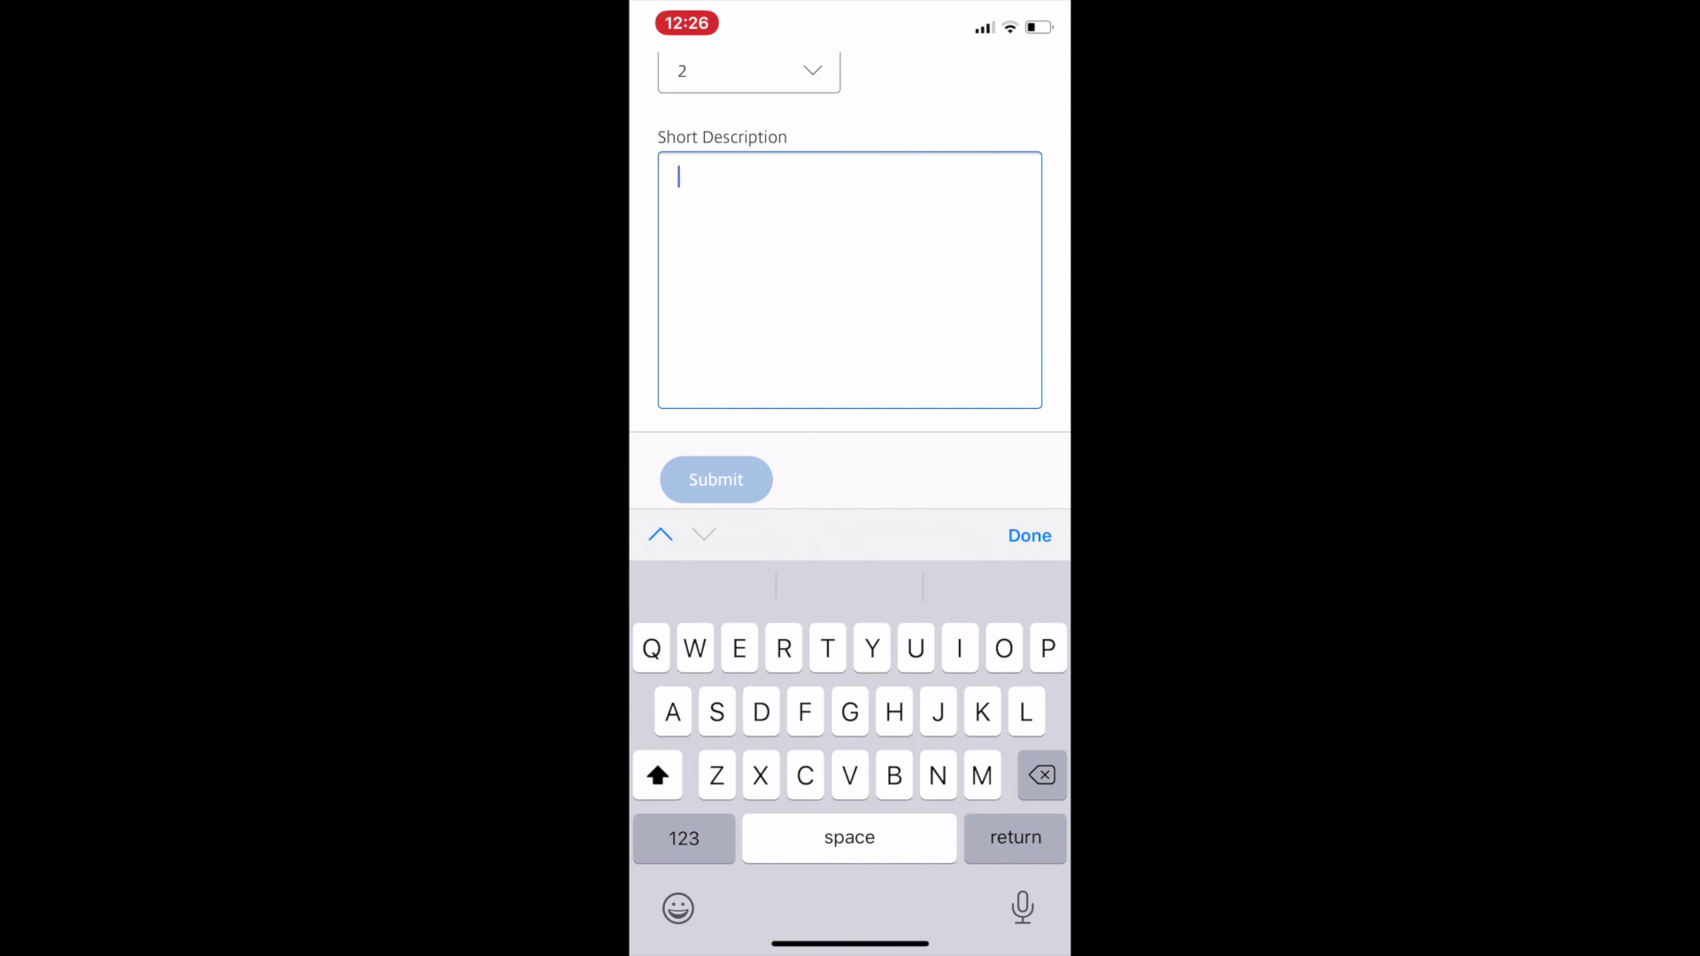
pyautogui.write('My de')
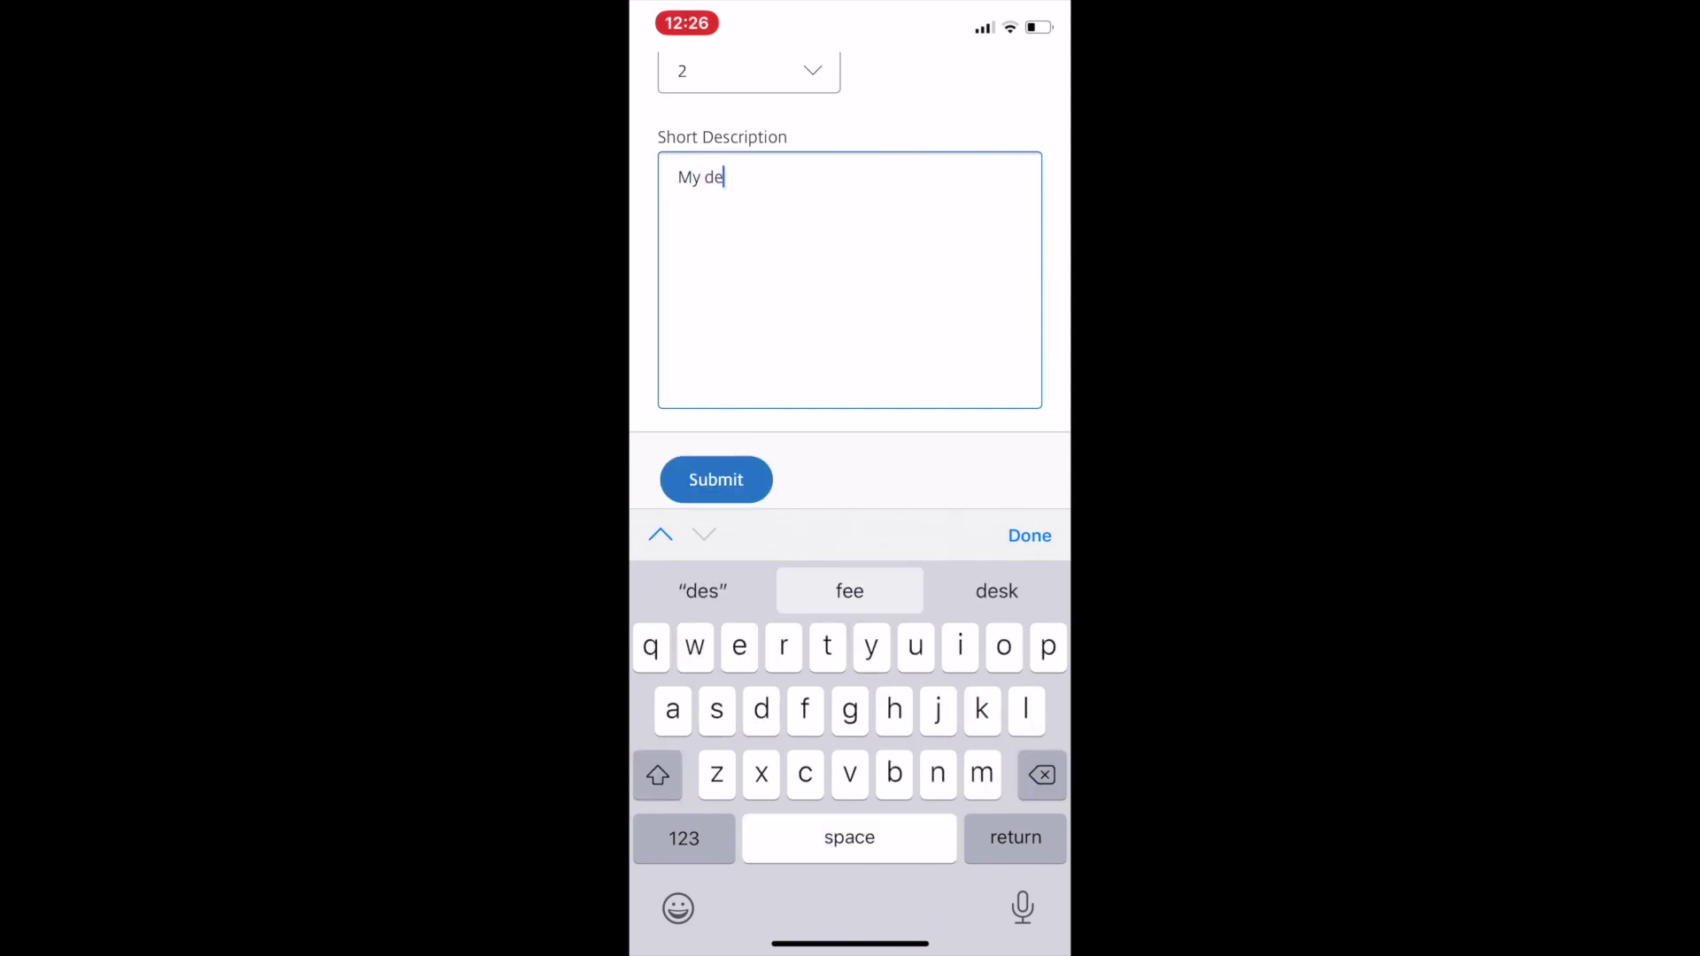
pyautogui.write('scription')
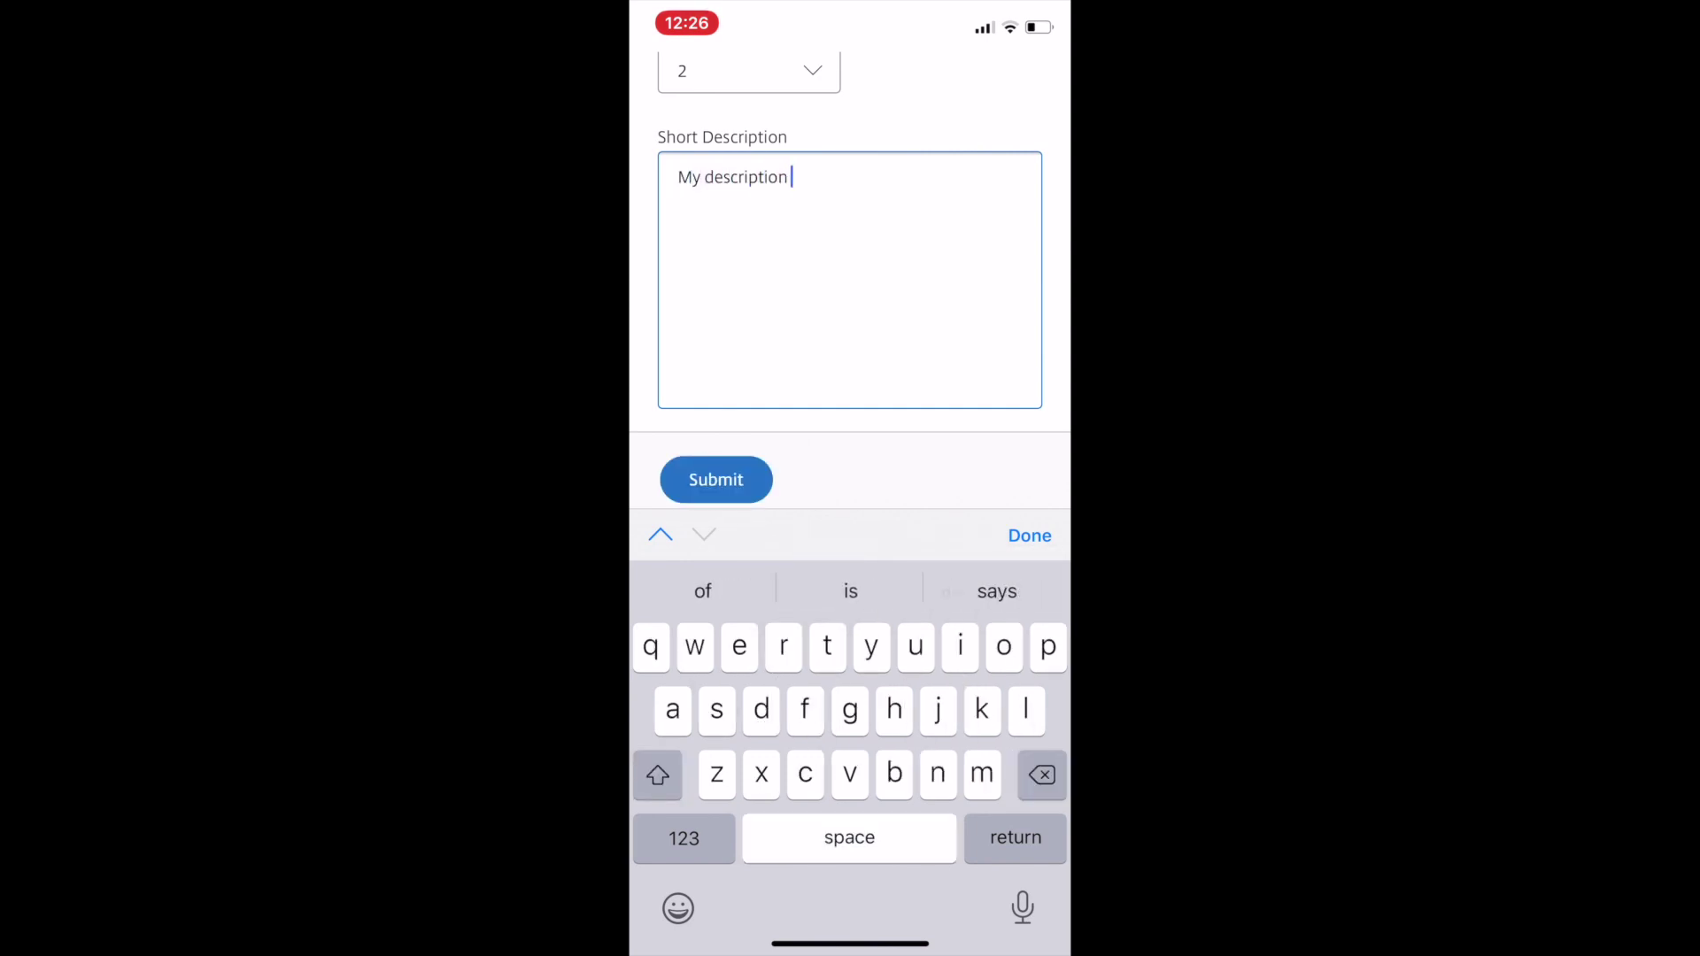
pyautogui.click(1030, 536)
pyautogui.click(717, 869)
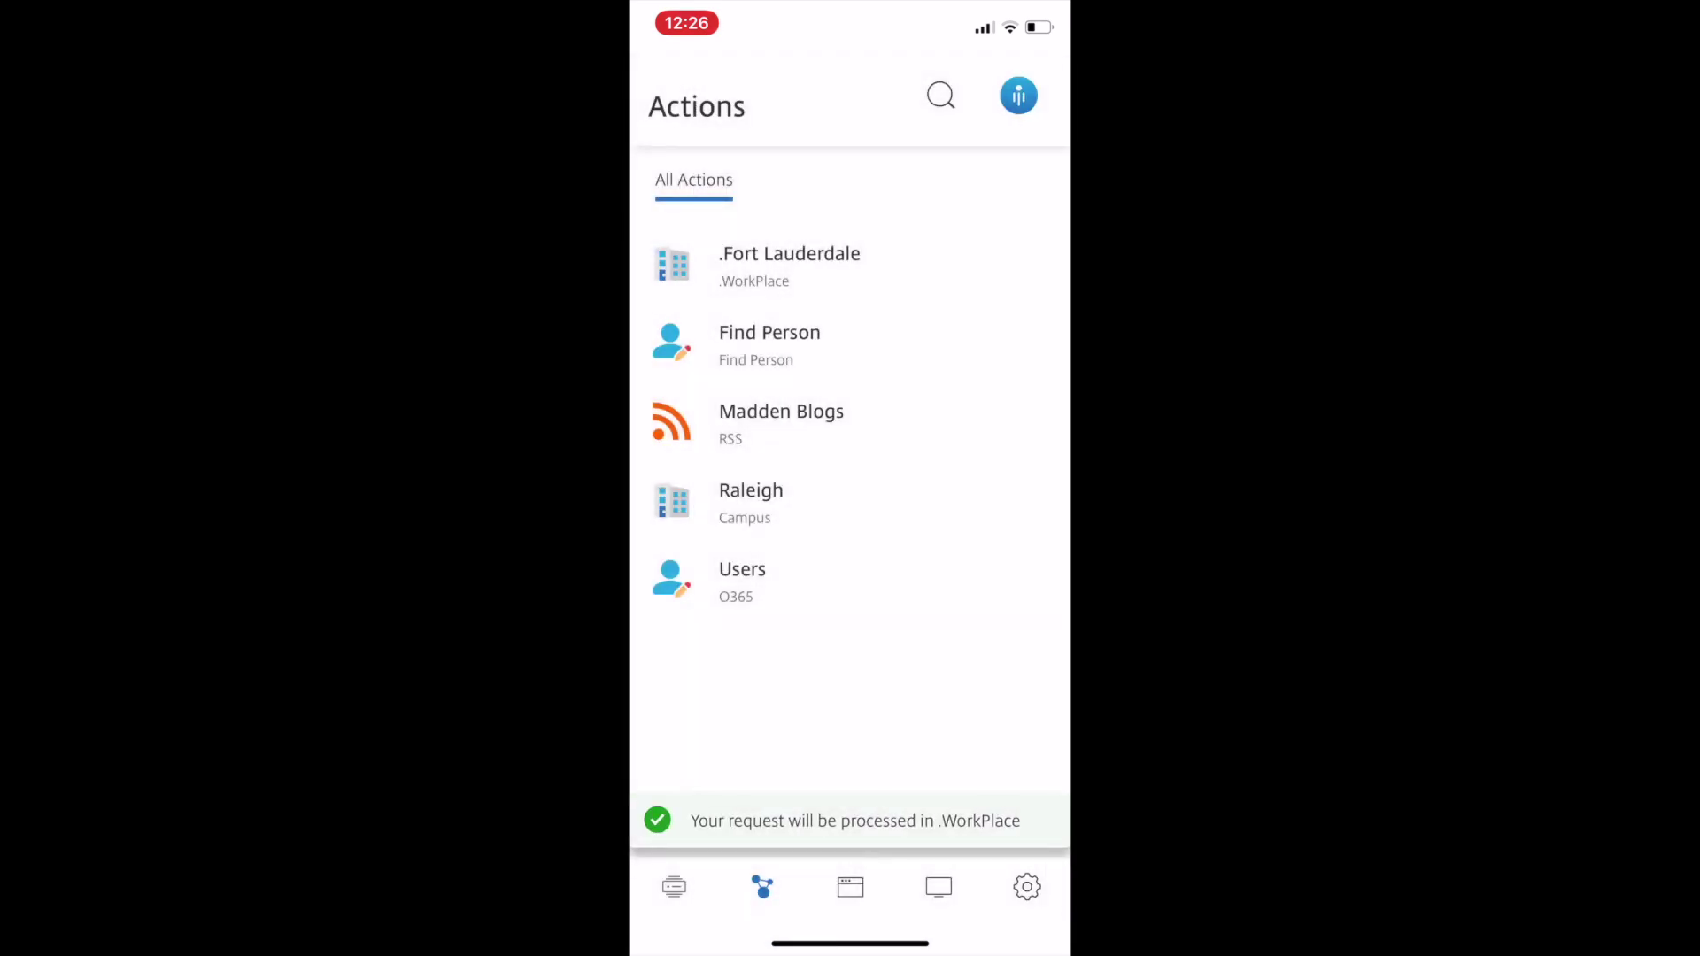
# - Open the .Fort Lauderdale workplace microapp from the Actions list
pyautogui.click(789, 266)
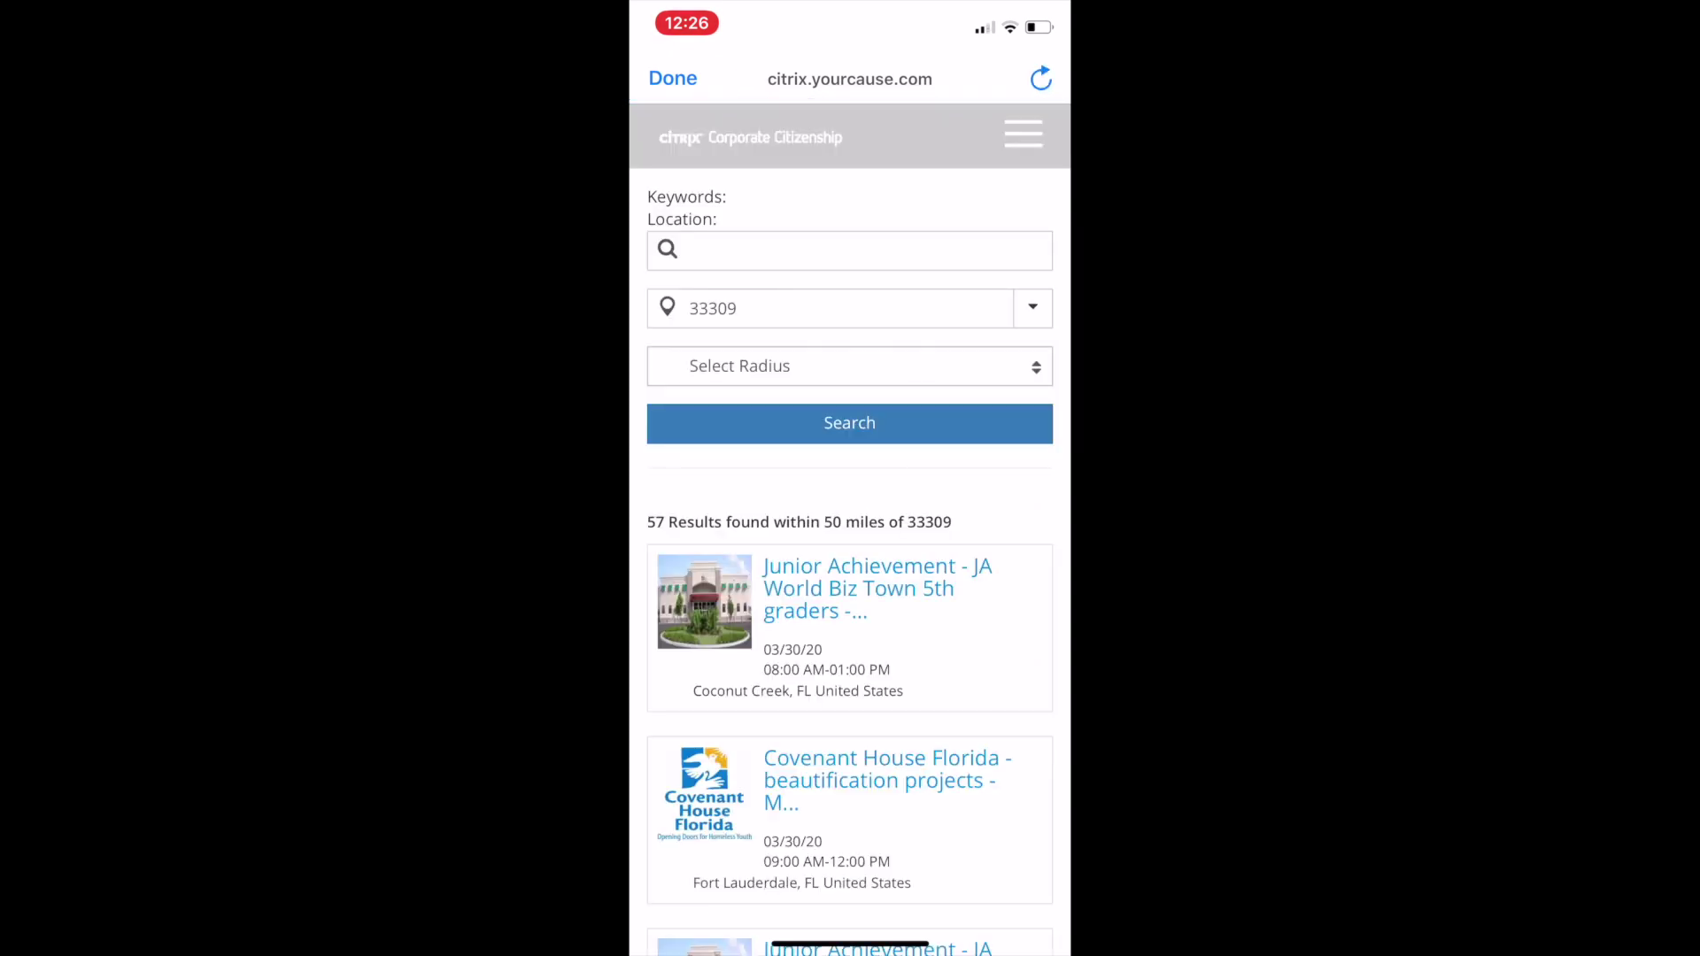
pyautogui.scroll(-2, 850, 558)
pyautogui.scroll(-2, 850, 558)
pyautogui.scroll(-2, 851, 558)
pyautogui.scroll(-2, 850, 558)
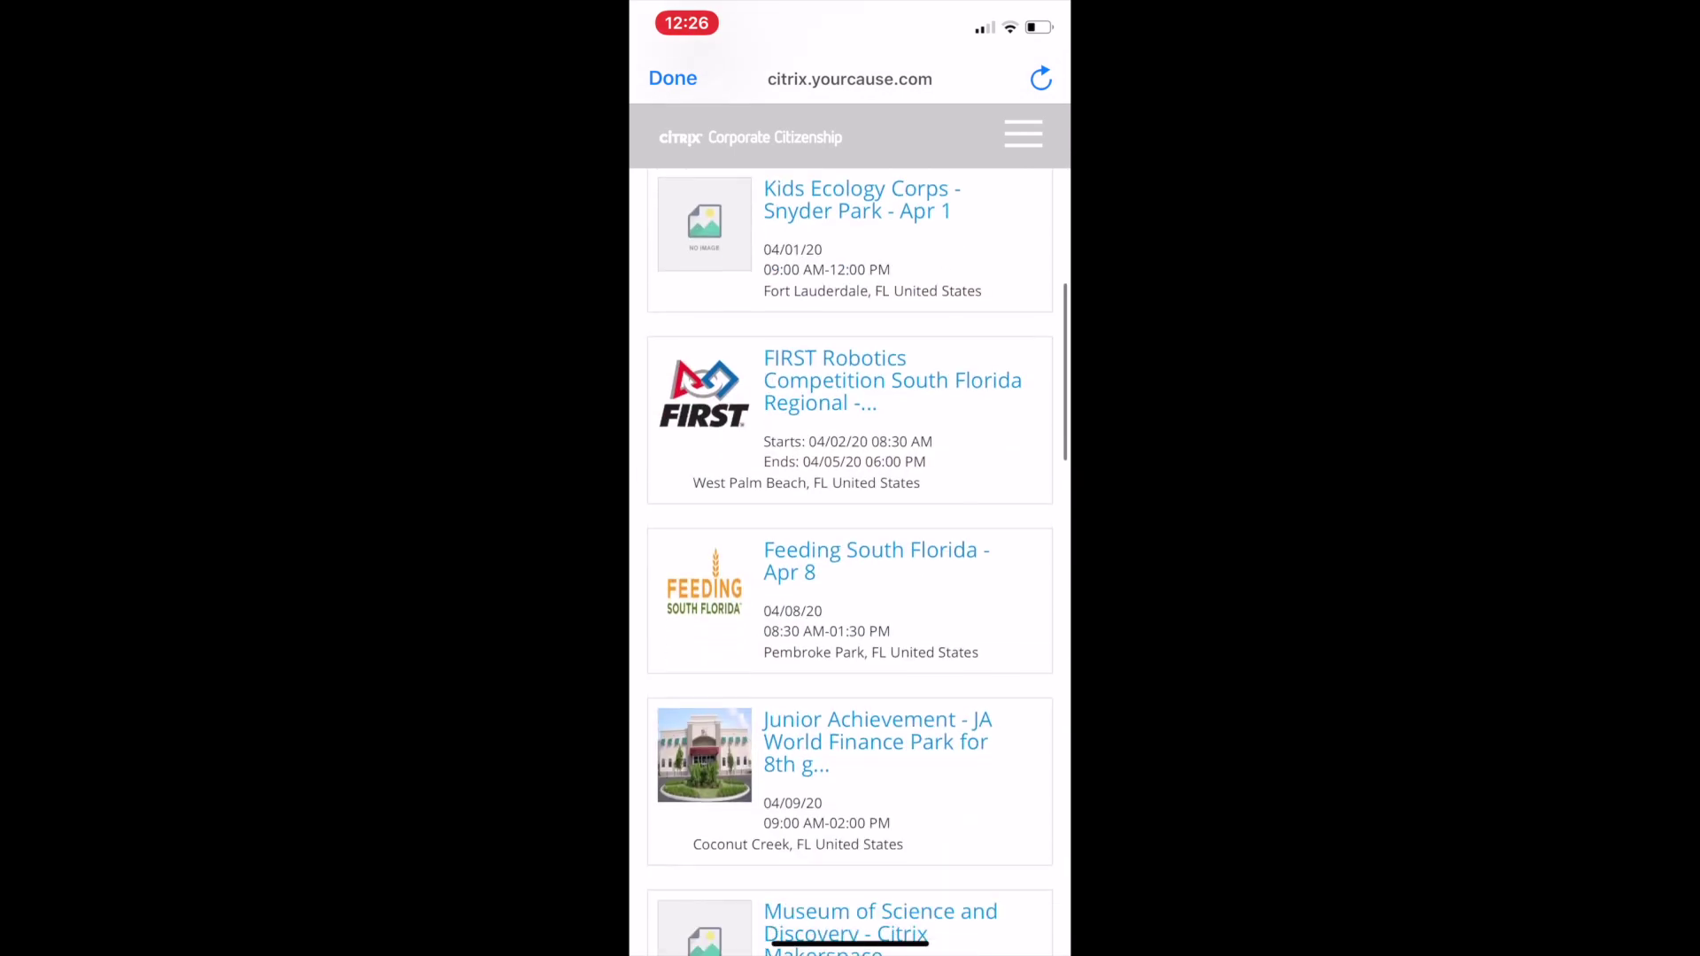
pyautogui.scroll(2, 850, 558)
pyautogui.scroll(2, 850, 559)
# - Close the YourCause community events page
pyautogui.click(673, 78)
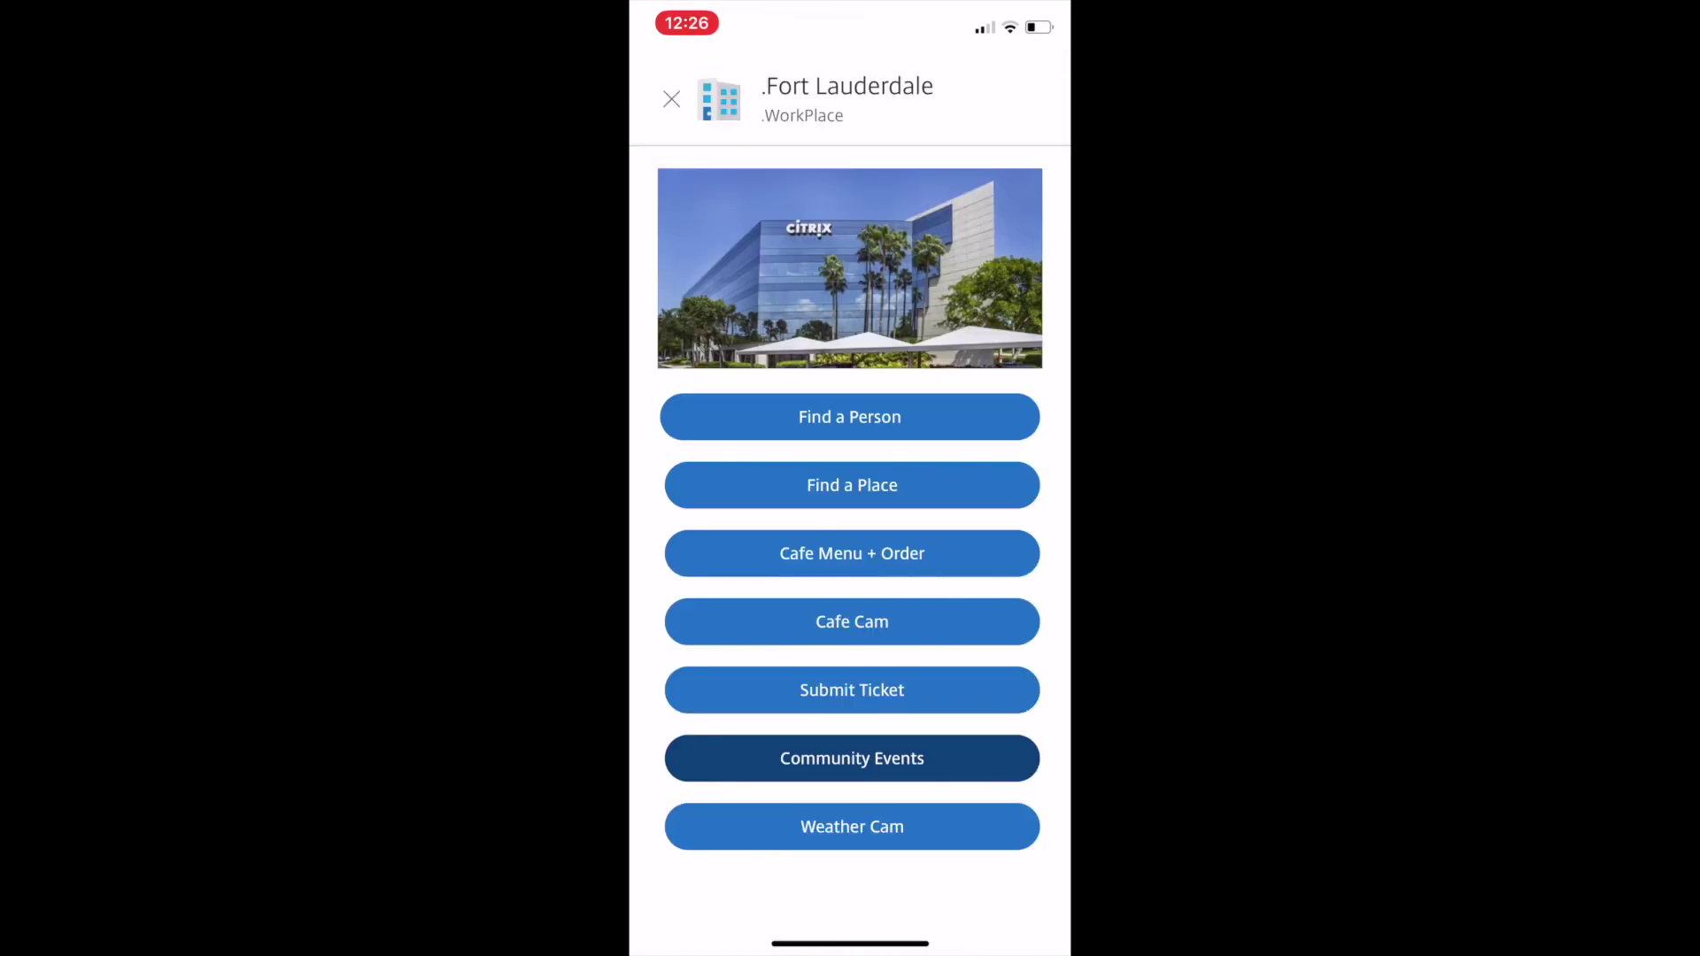